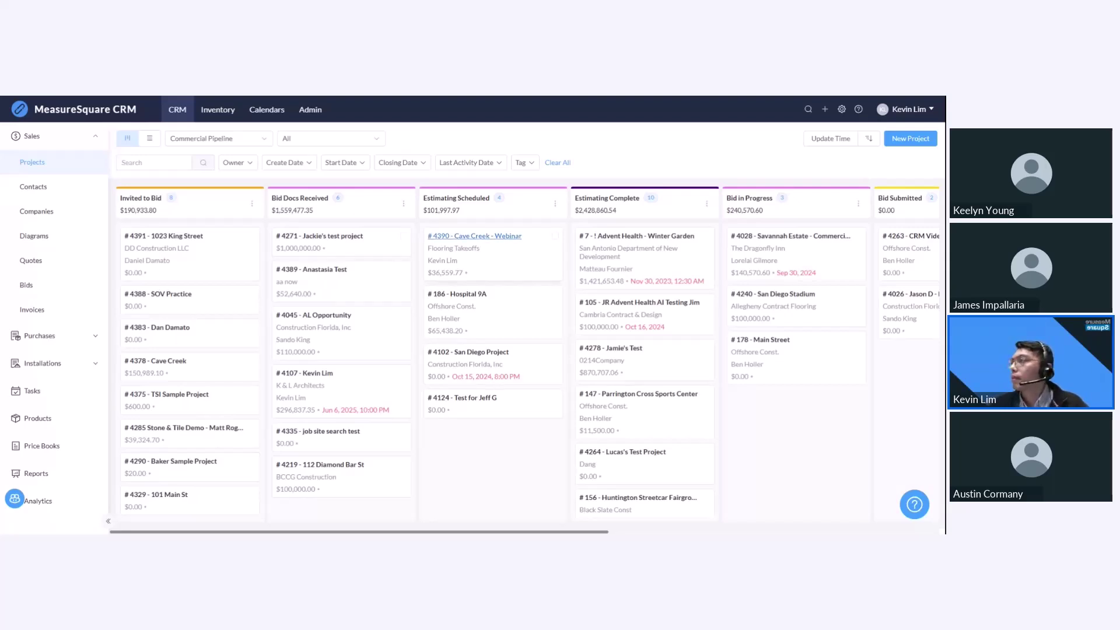
# Step: Open the Cave Creek - Webinar project and save a new note that mentions a colleague by name
pyautogui.click(474, 236)
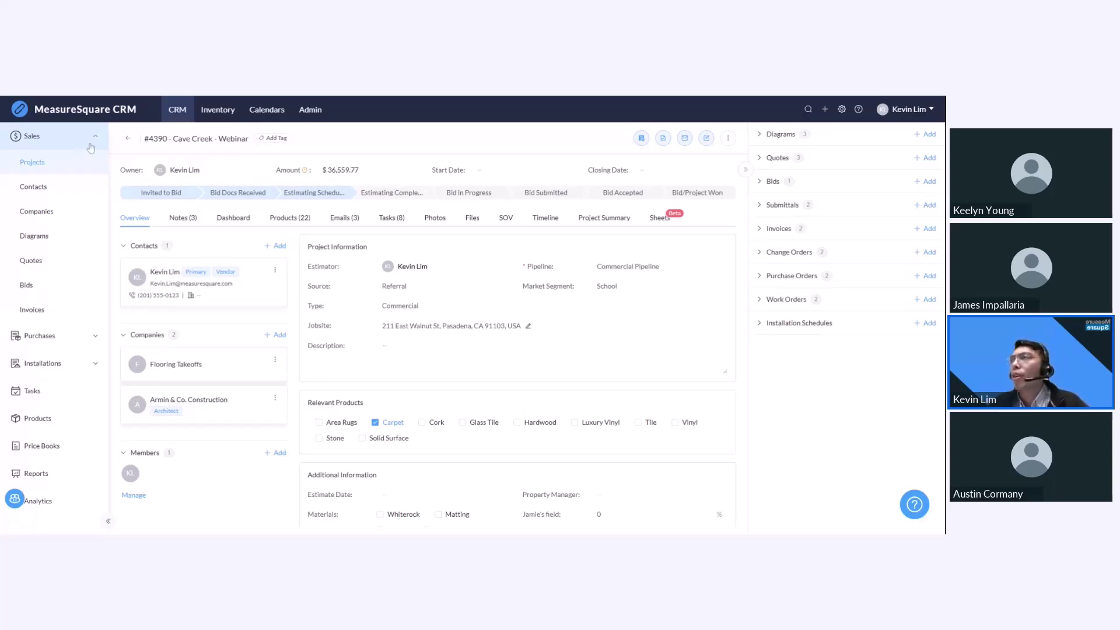
pyautogui.click(182, 224)
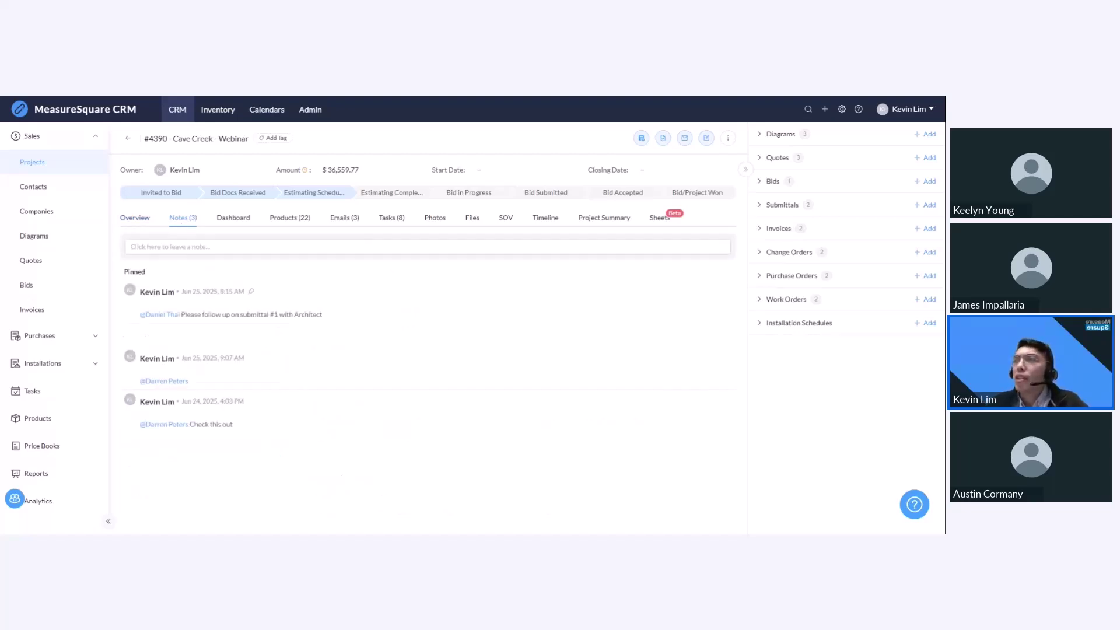
pyautogui.click(219, 247)
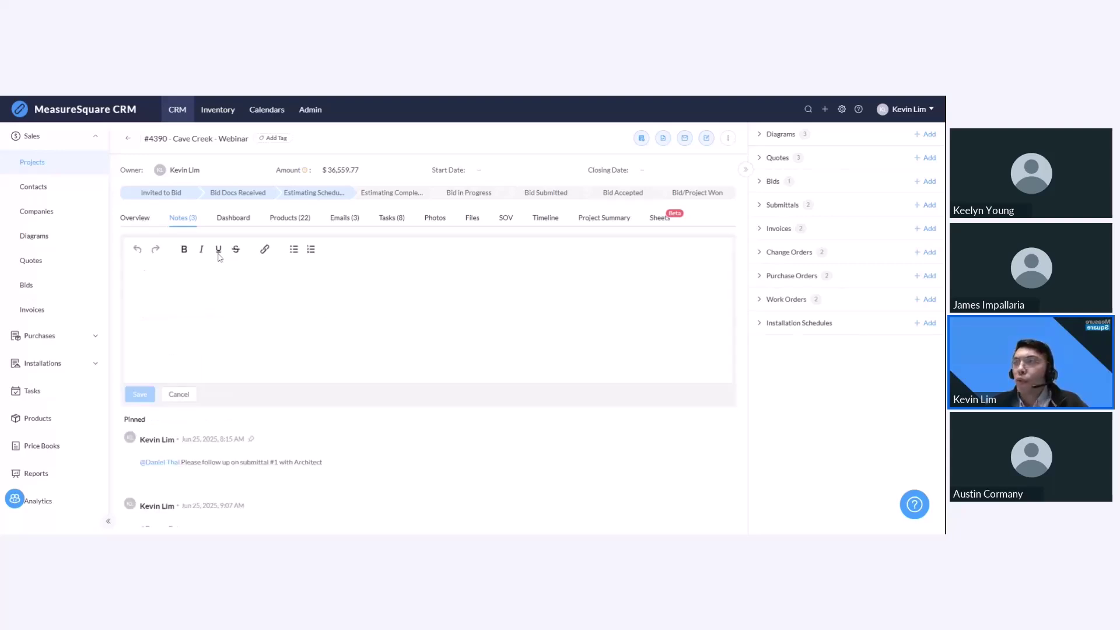
pyautogui.write('@Darre')
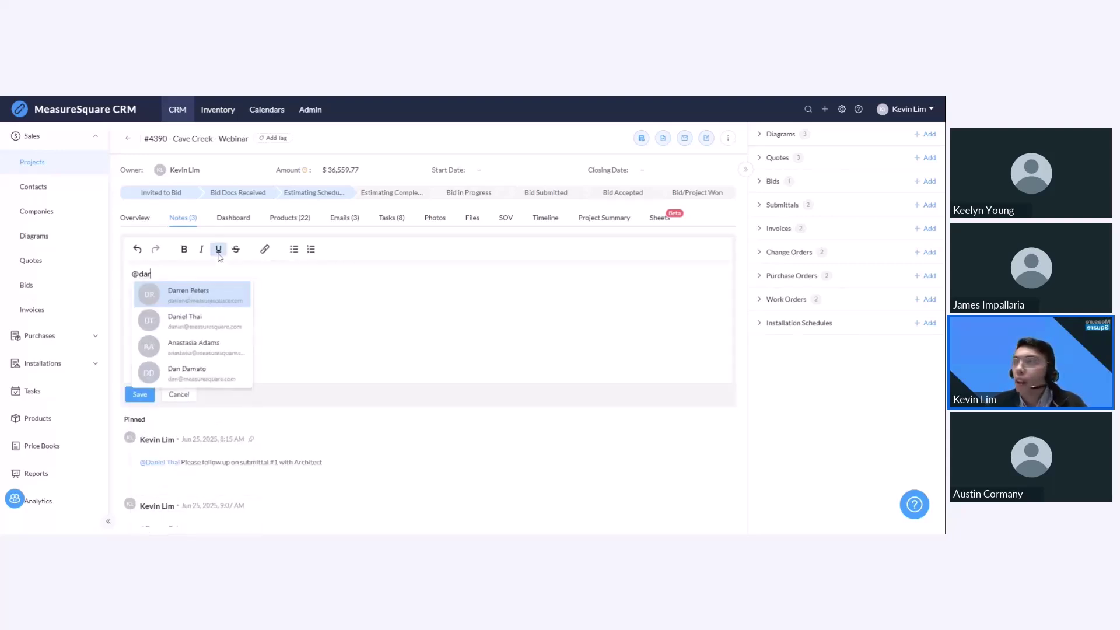
pyautogui.click(209, 291)
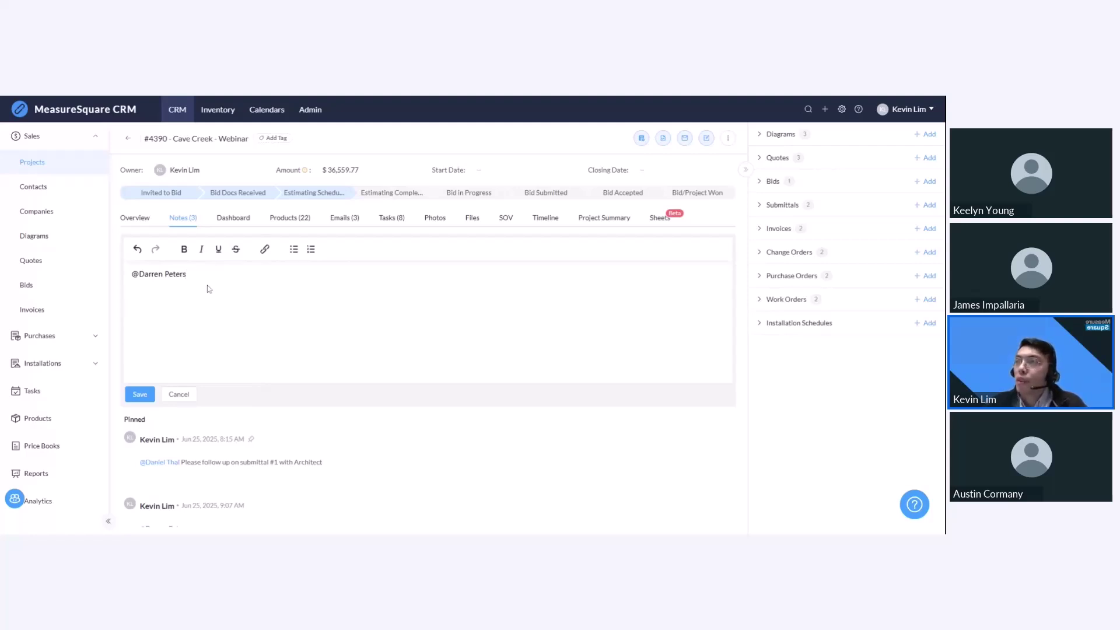
pyautogui.click(141, 394)
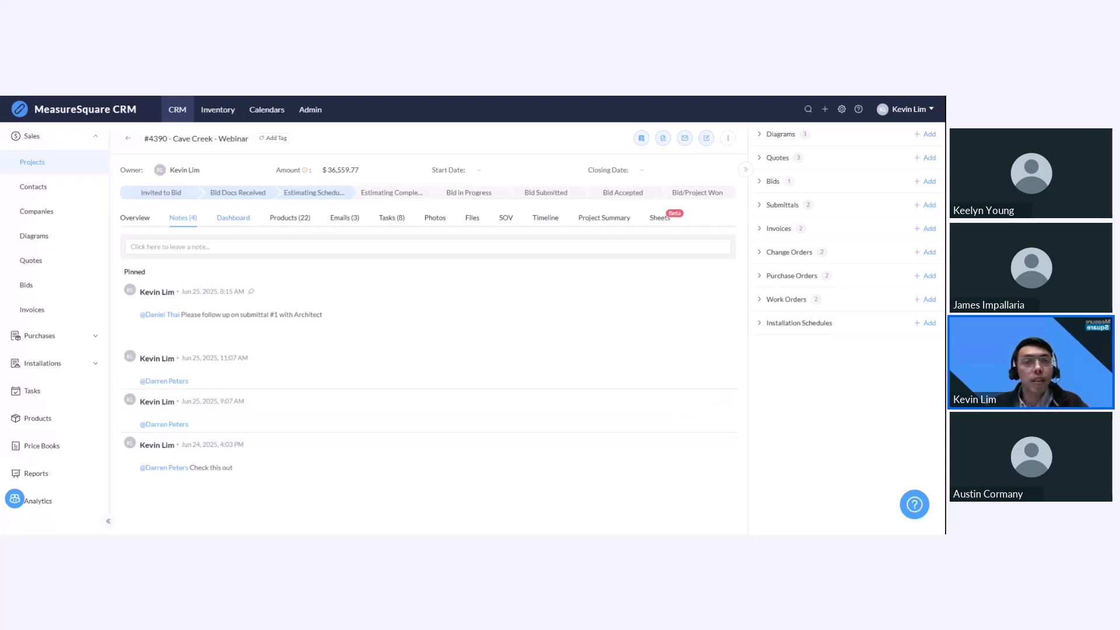
# Step: Review the project's dashboard of financial figures, change orders and to-dos, and its list of emails
pyautogui.click(235, 219)
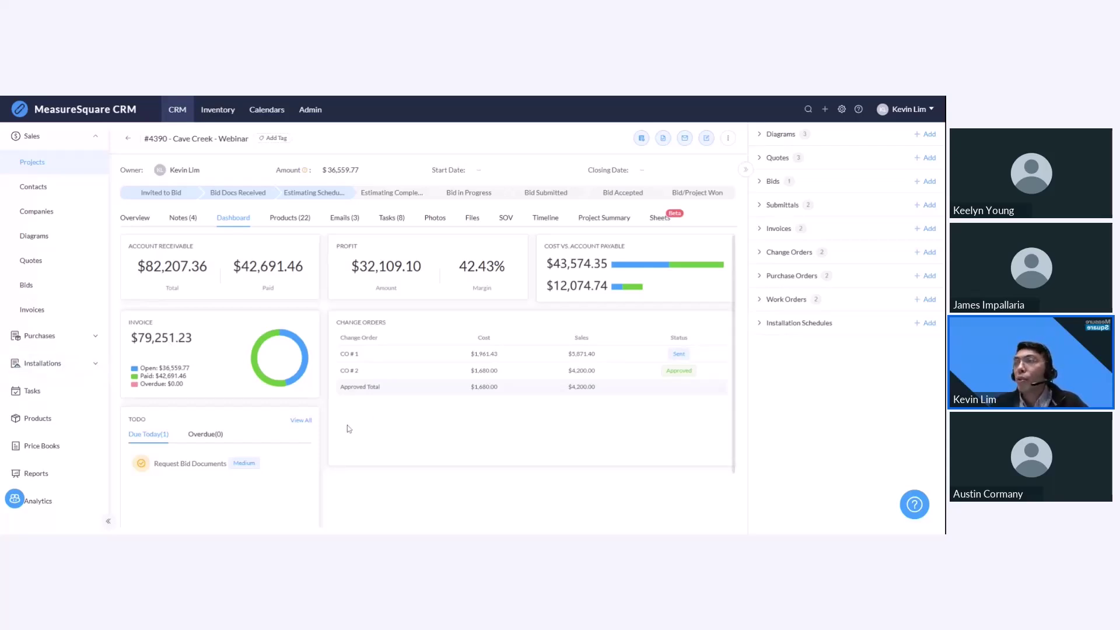
pyautogui.scroll(-1, 333, 441)
pyautogui.scroll(-1, 332, 442)
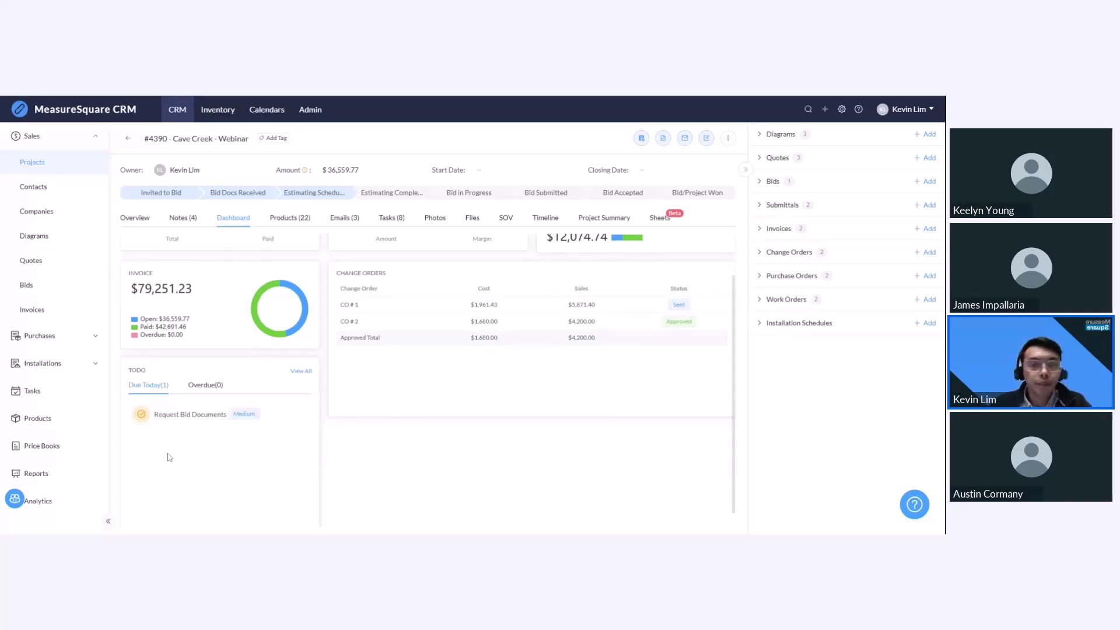
pyautogui.click(338, 225)
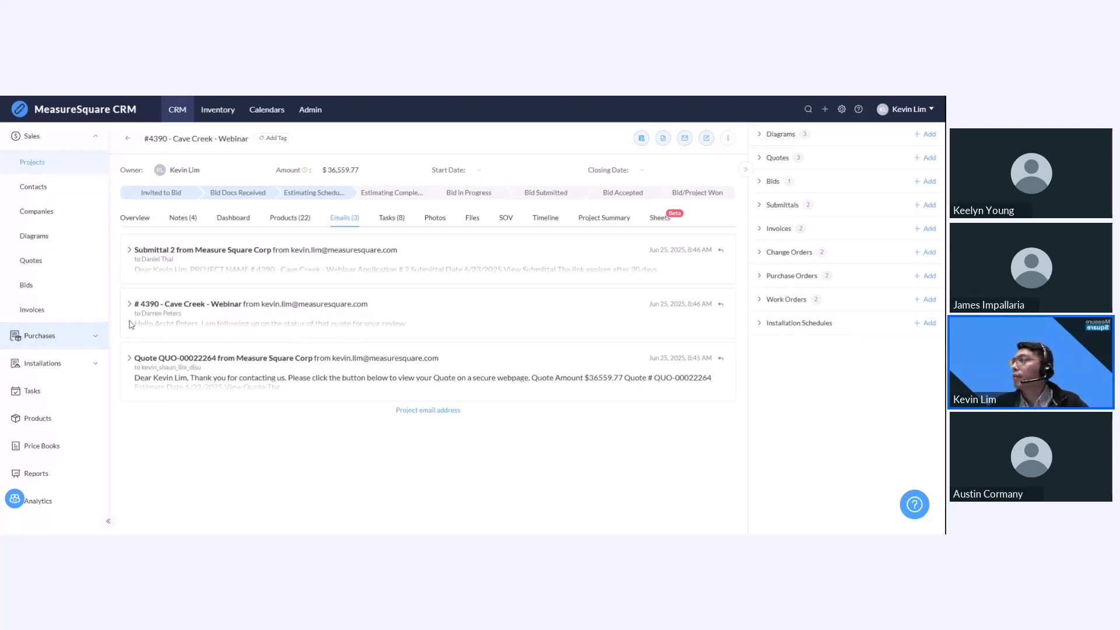
# Step: Open submittal 2 from the project and examine its item list and the attached carpet and tile specification sheets
pyautogui.click(827, 213)
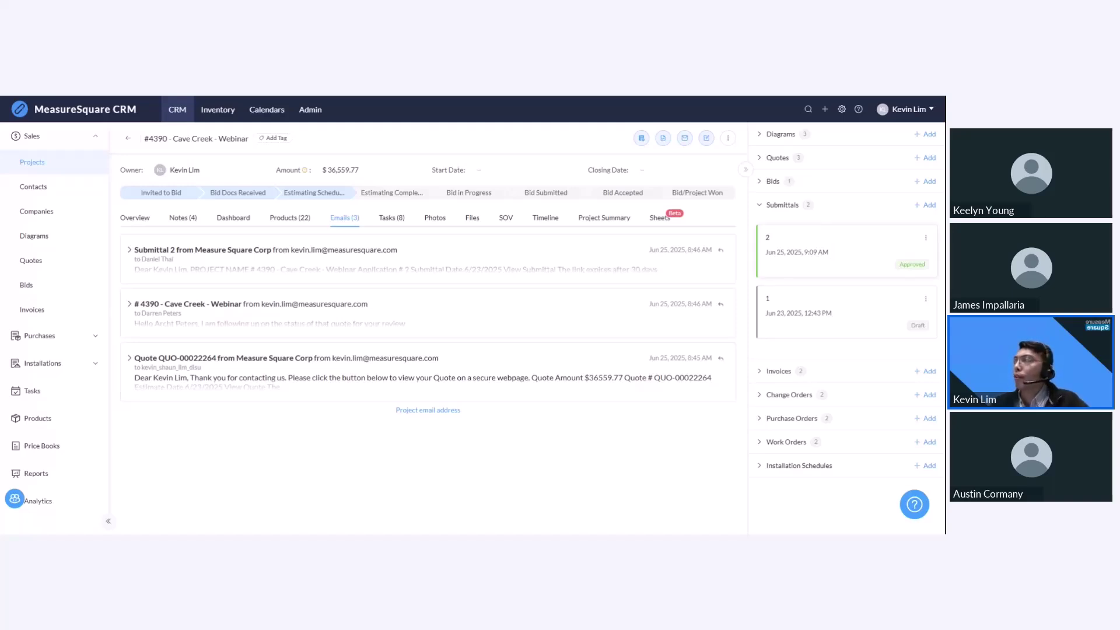
pyautogui.click(833, 244)
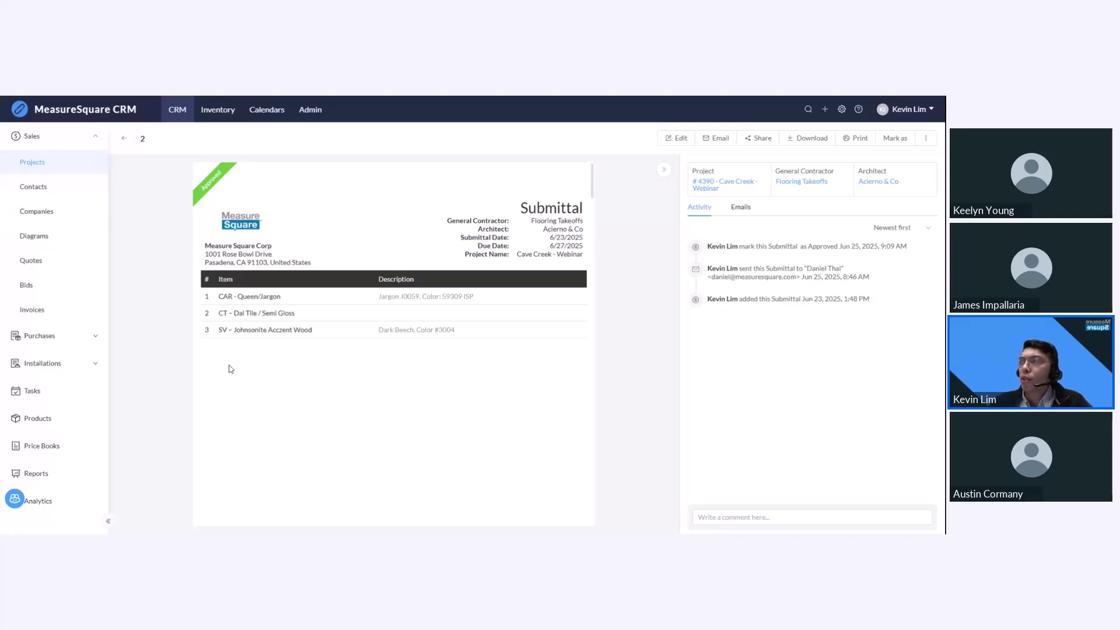
pyautogui.scroll(-6, 232, 361)
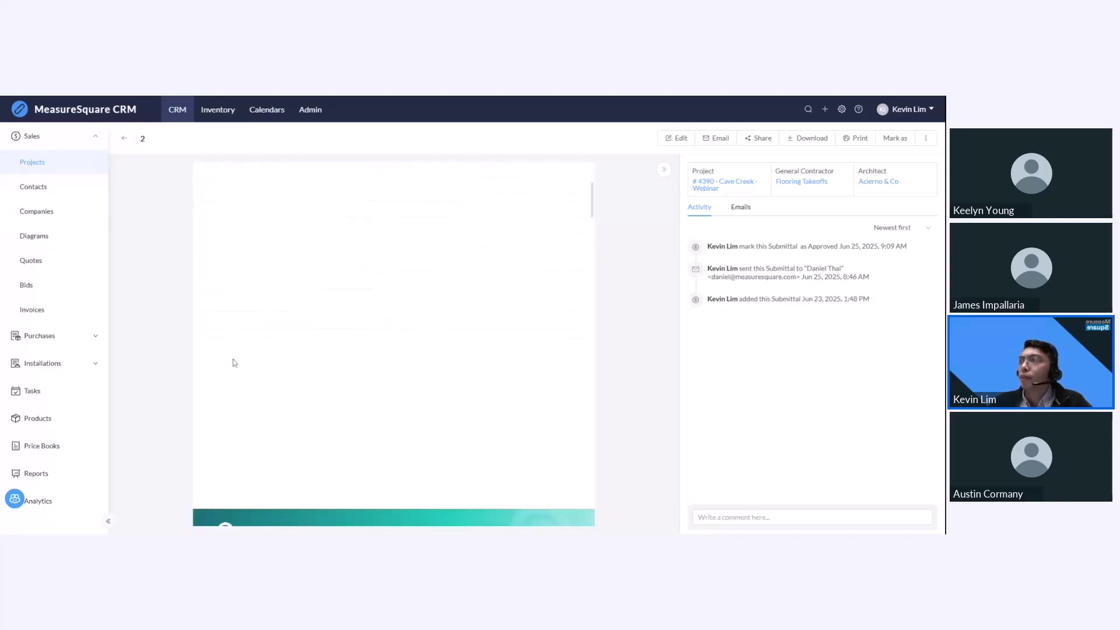
pyautogui.scroll(-1, 233, 346)
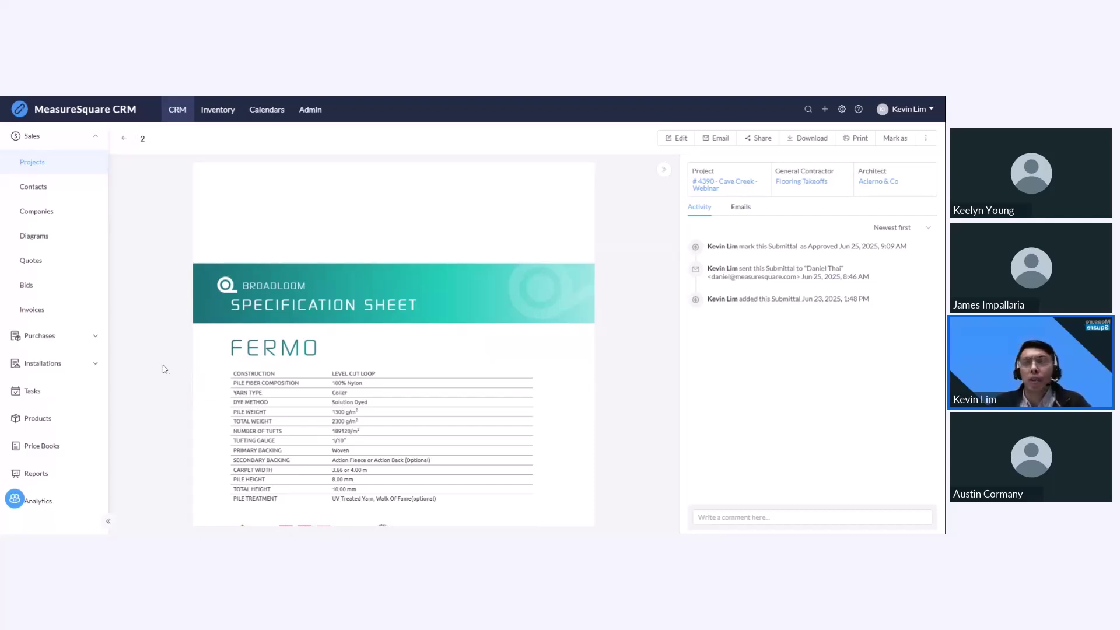
pyautogui.scroll(-4, 199, 370)
pyautogui.scroll(-5, 209, 377)
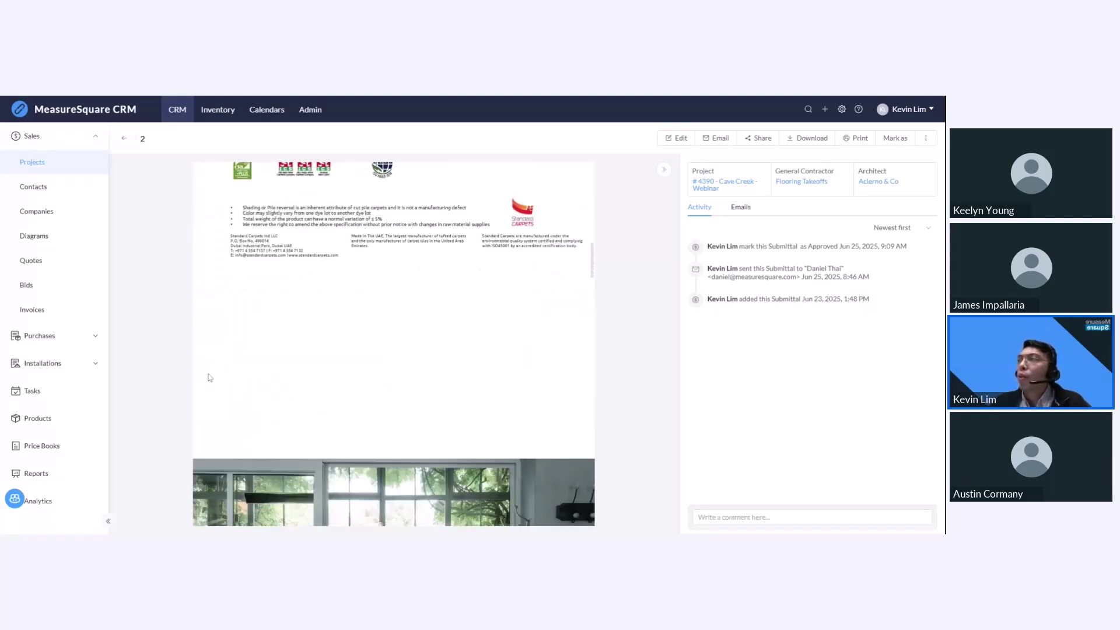
pyautogui.scroll(-3, 198, 388)
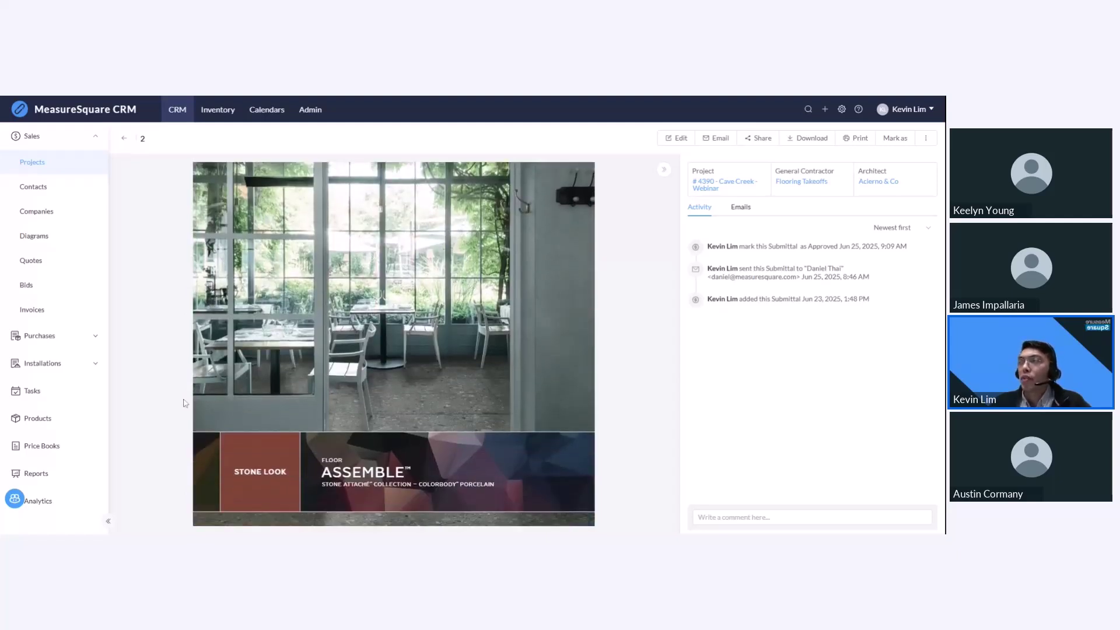
pyautogui.scroll(-1, 196, 392)
pyautogui.scroll(-8, 195, 392)
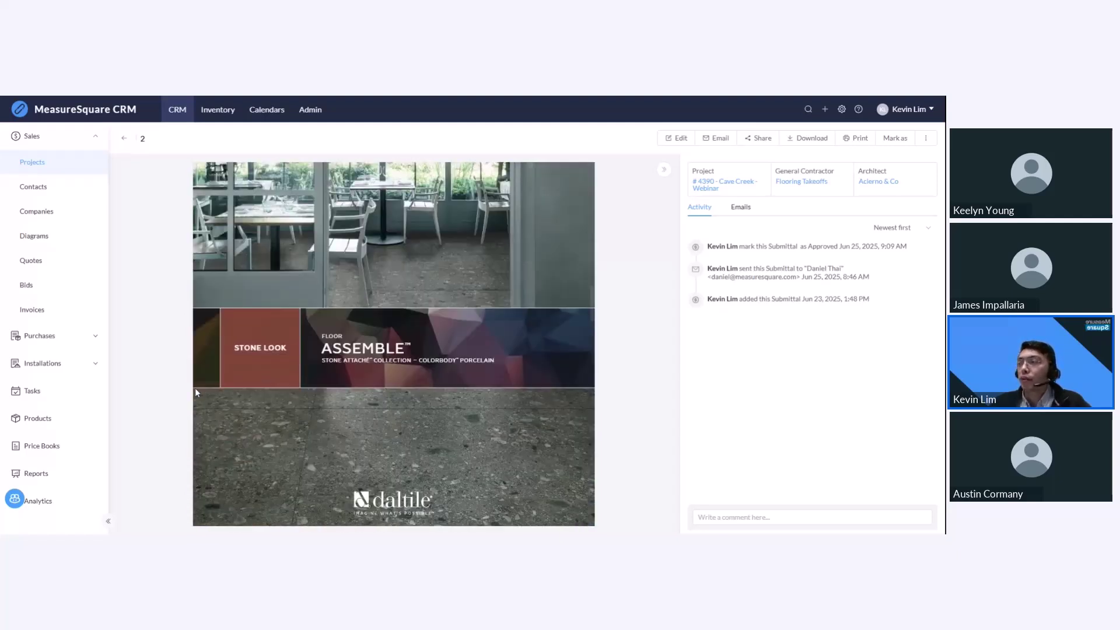
pyautogui.scroll(-10, 196, 392)
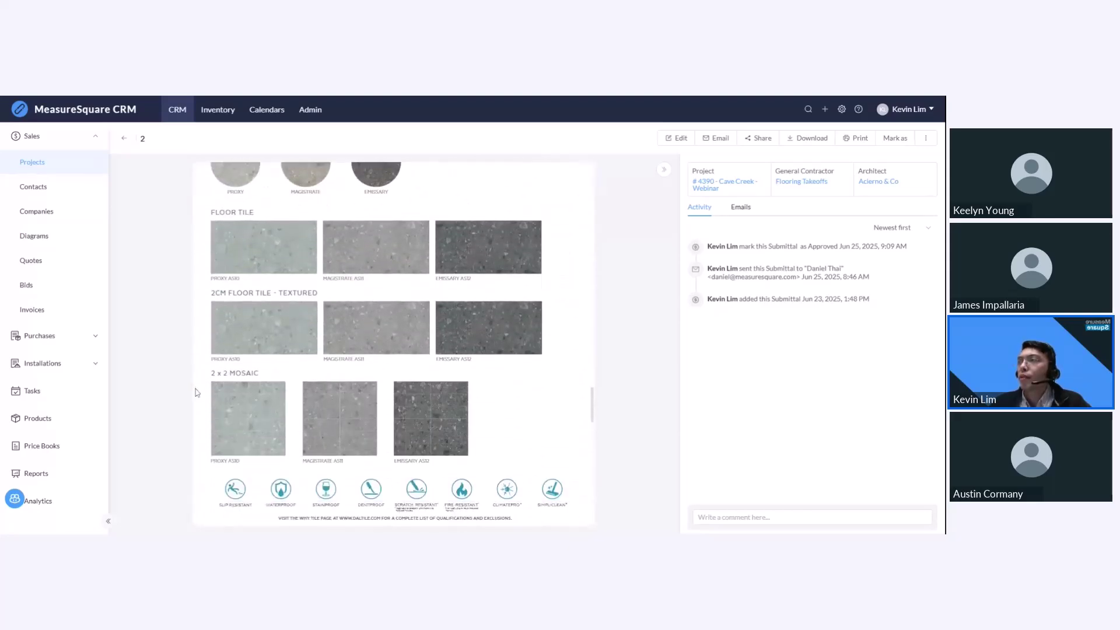
pyautogui.scroll(-6, 196, 392)
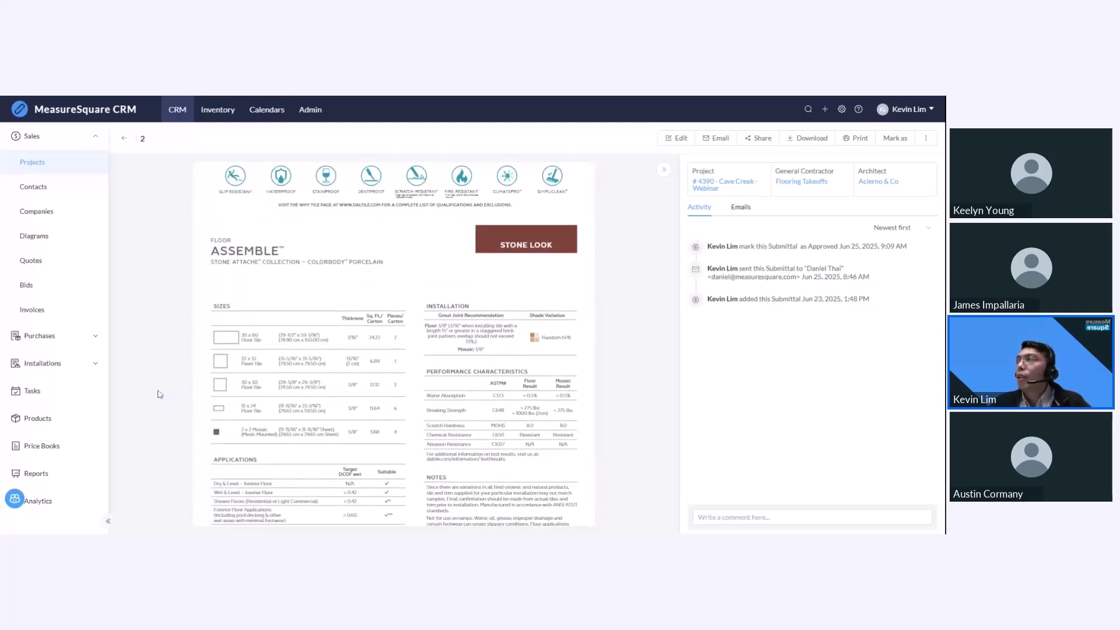
# Step: Preview the email draft that shares submittal 2 and discard it without sending
pyautogui.click(720, 142)
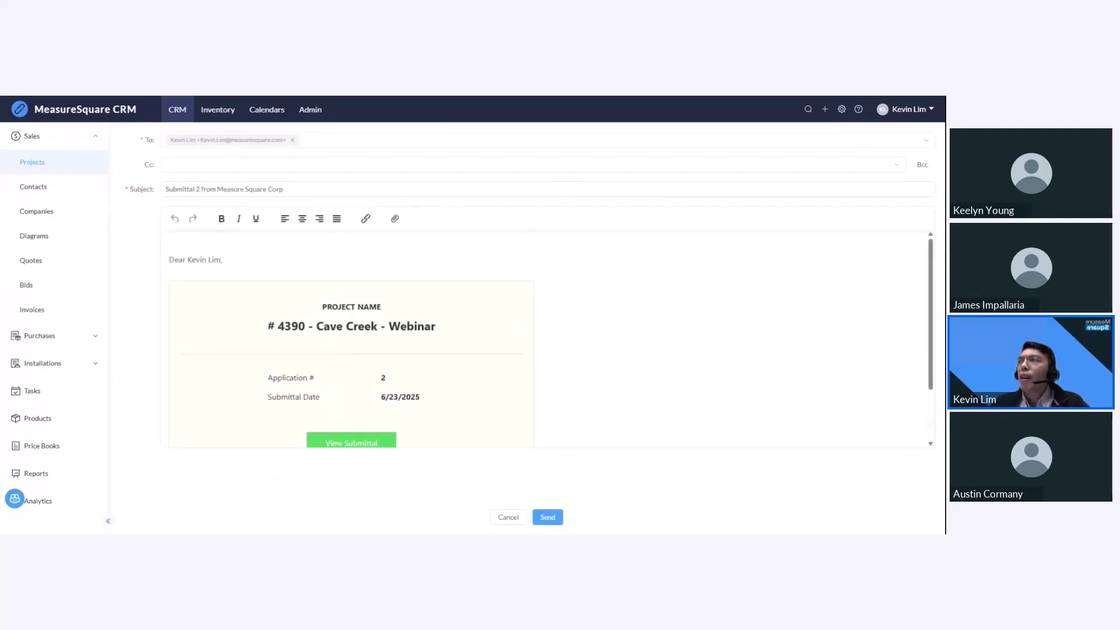
pyautogui.scroll(-2, 350, 379)
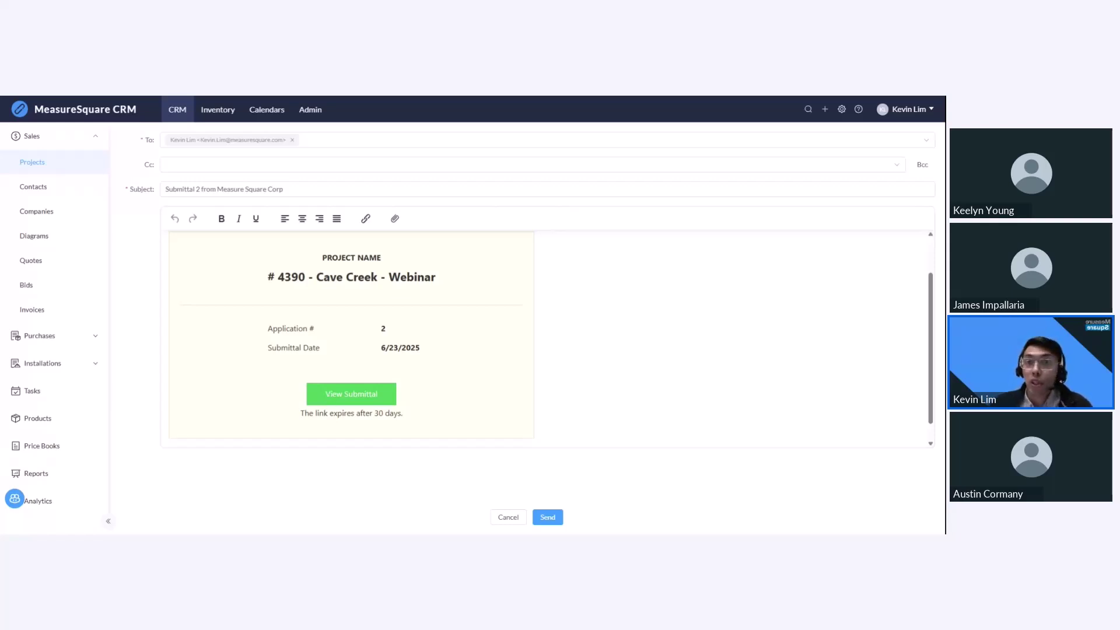
pyautogui.click(507, 521)
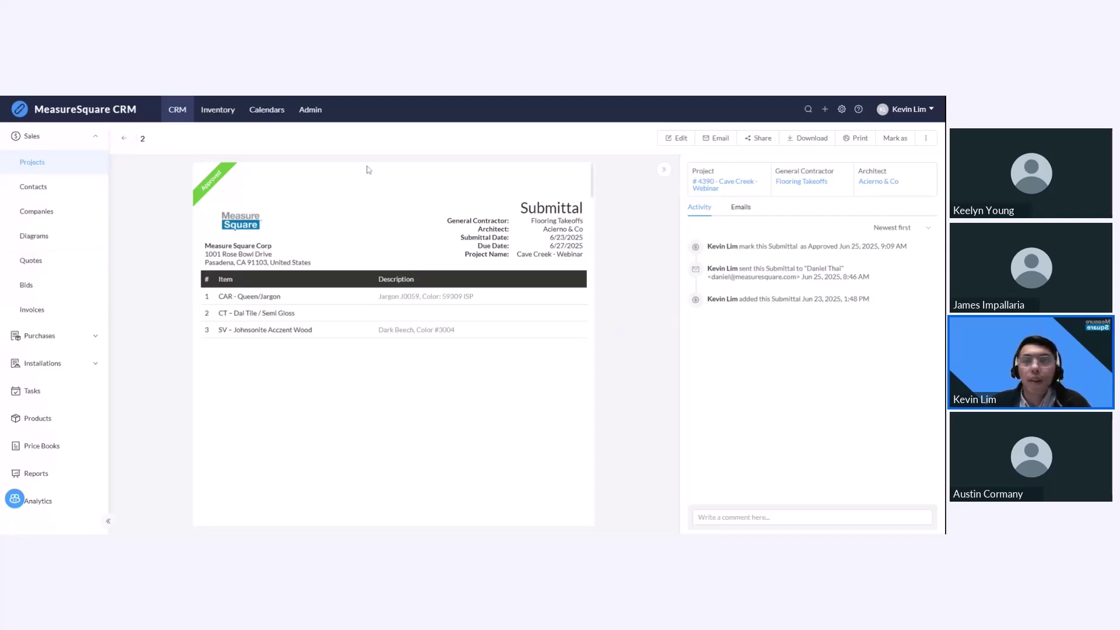
# Step: Return to the Cave Creek - Webinar project and examine the income, materials and labor in its project summary
pyautogui.click(706, 188)
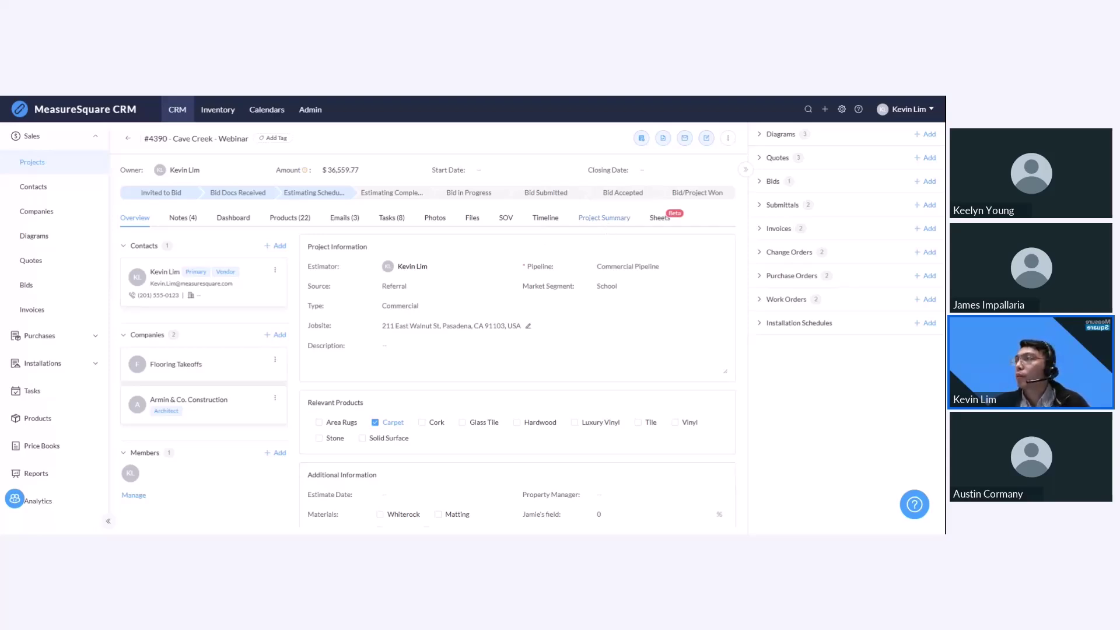
pyautogui.click(609, 225)
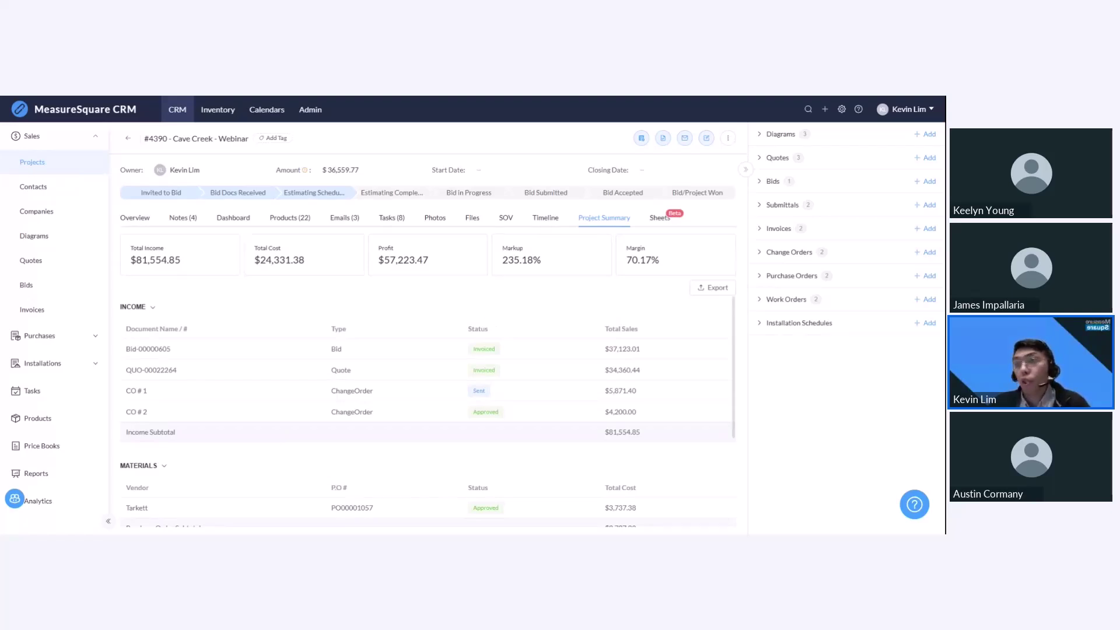
pyautogui.moveTo(732, 355); pyautogui.dragTo(728, 420)
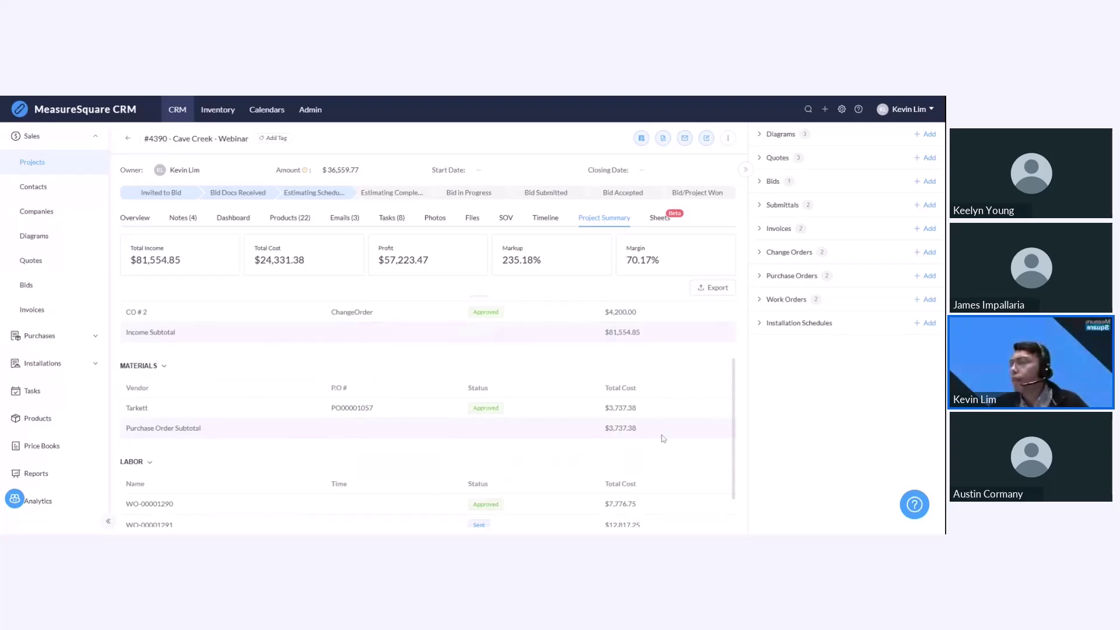
pyautogui.scroll(-1, 671, 443)
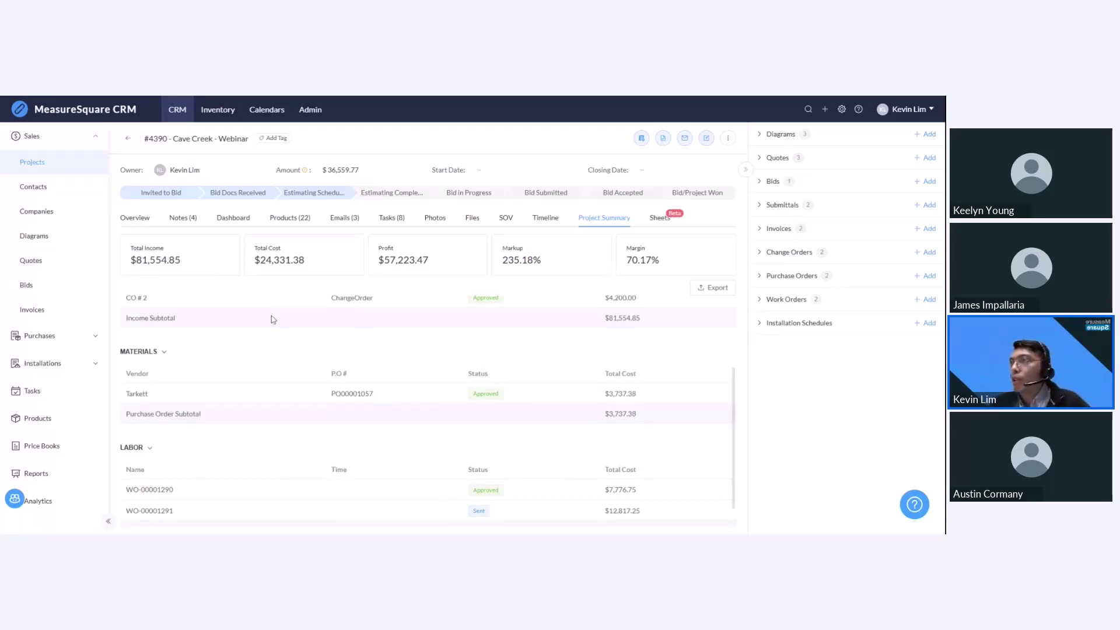
pyautogui.scroll(2, 245, 317)
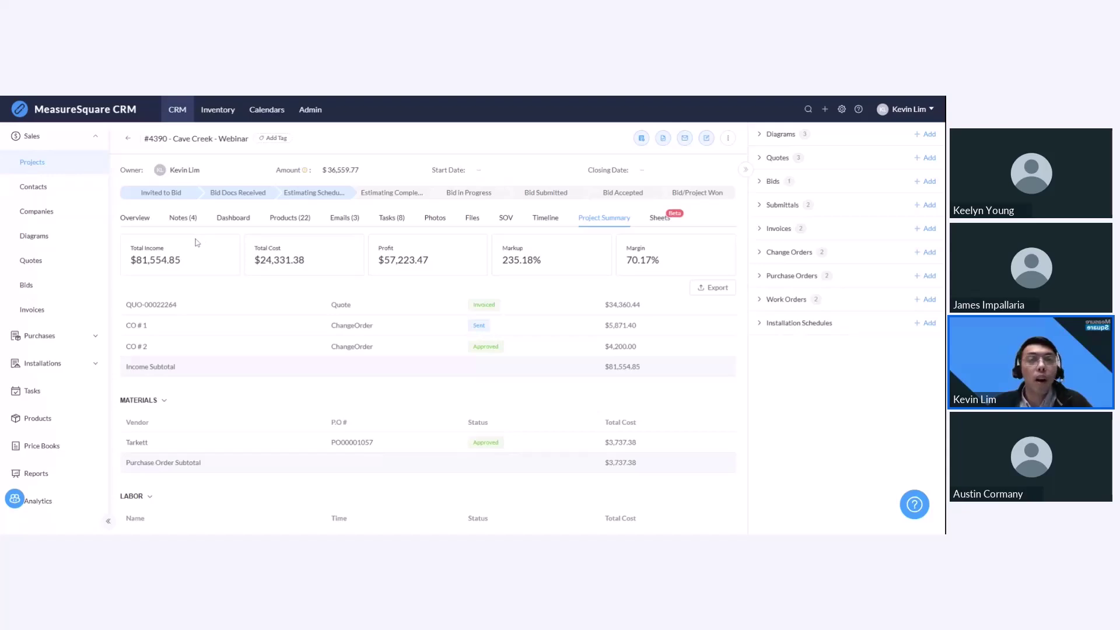
# Step: Check the diagram preferences in the organization settings for the option to create stone diagrams
pyautogui.click(841, 110)
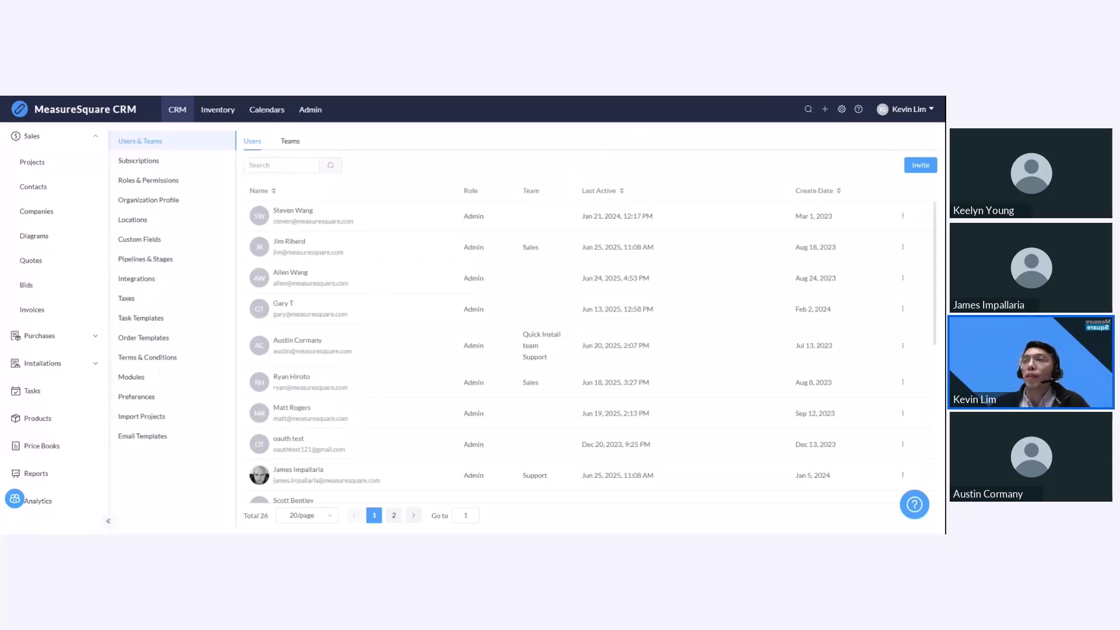
pyautogui.click(130, 404)
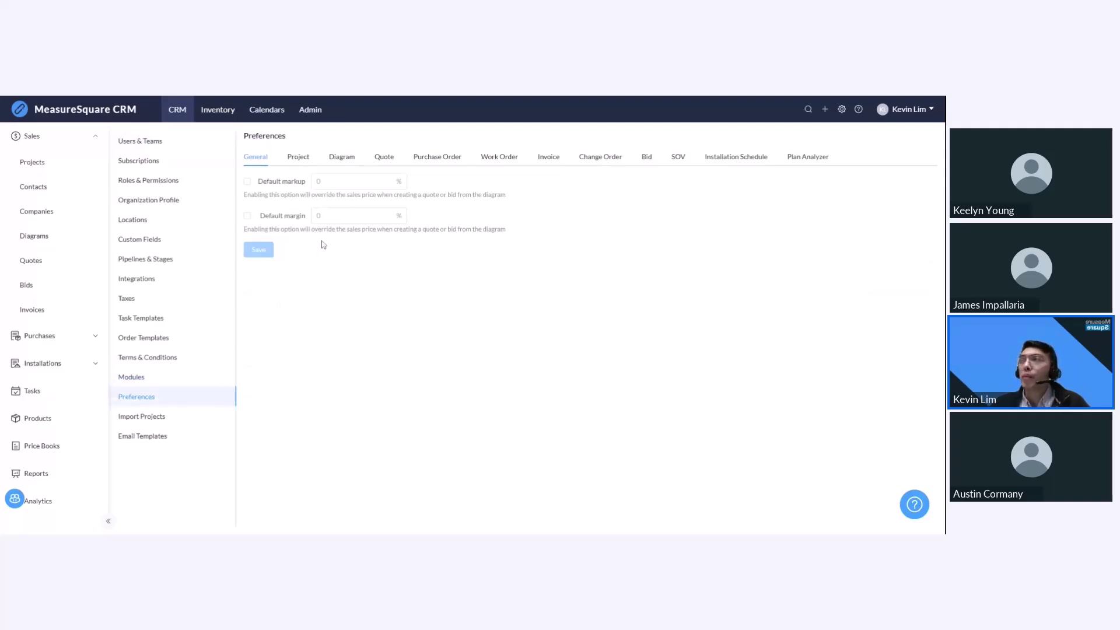
pyautogui.click(349, 163)
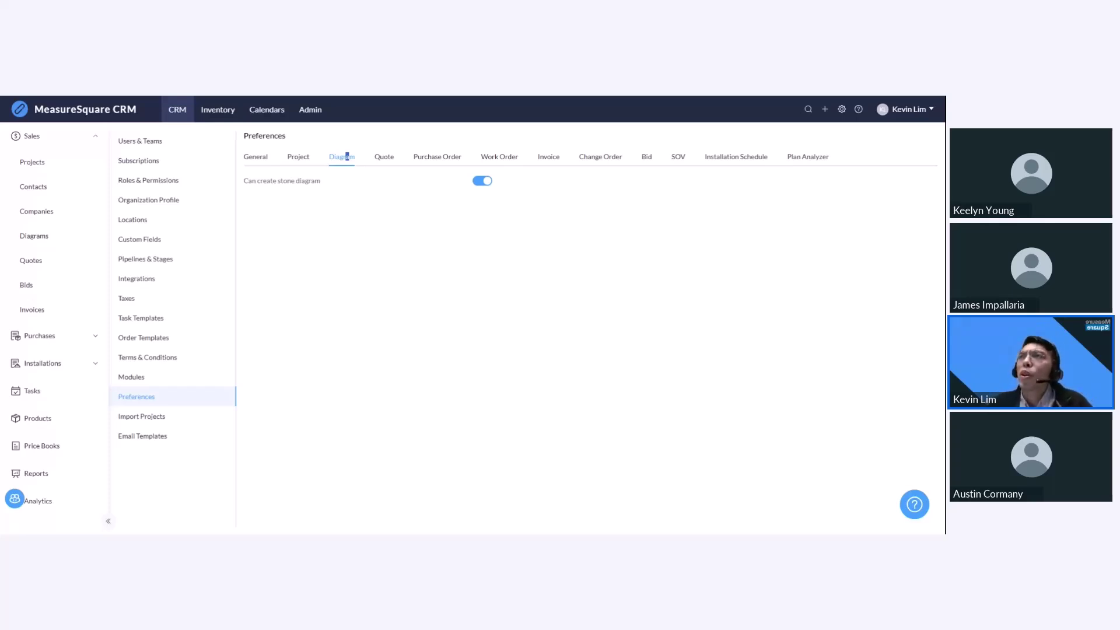
# Step: Check the options for adding diagrams in the Cave Creek - Webinar project and open its Stone Sample Project-Countertop diagram
pyautogui.click(54, 170)
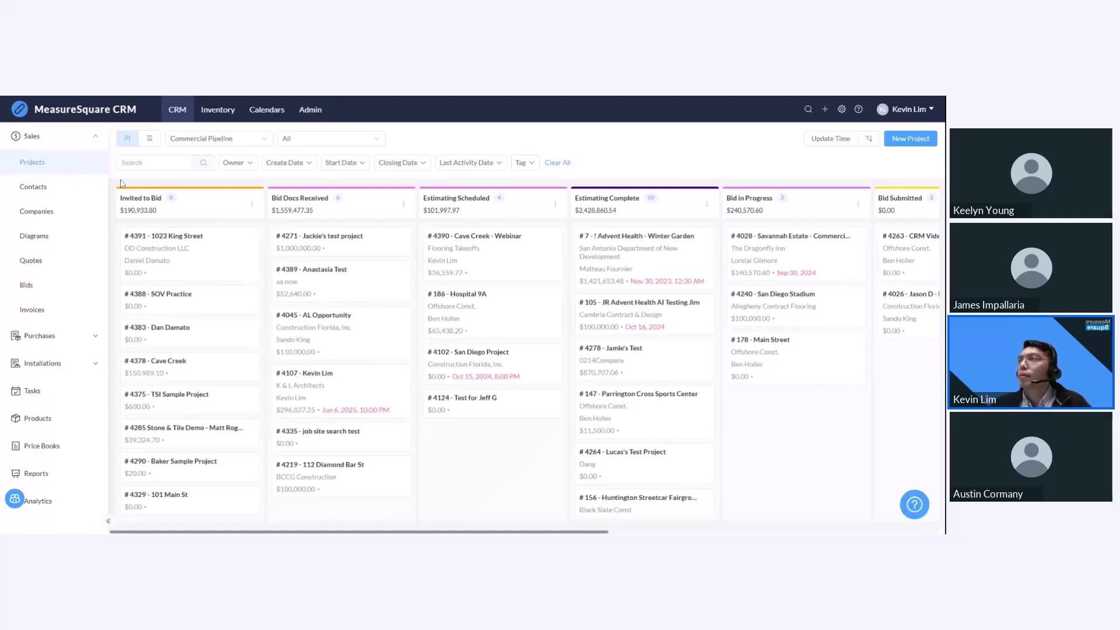
pyautogui.click(455, 239)
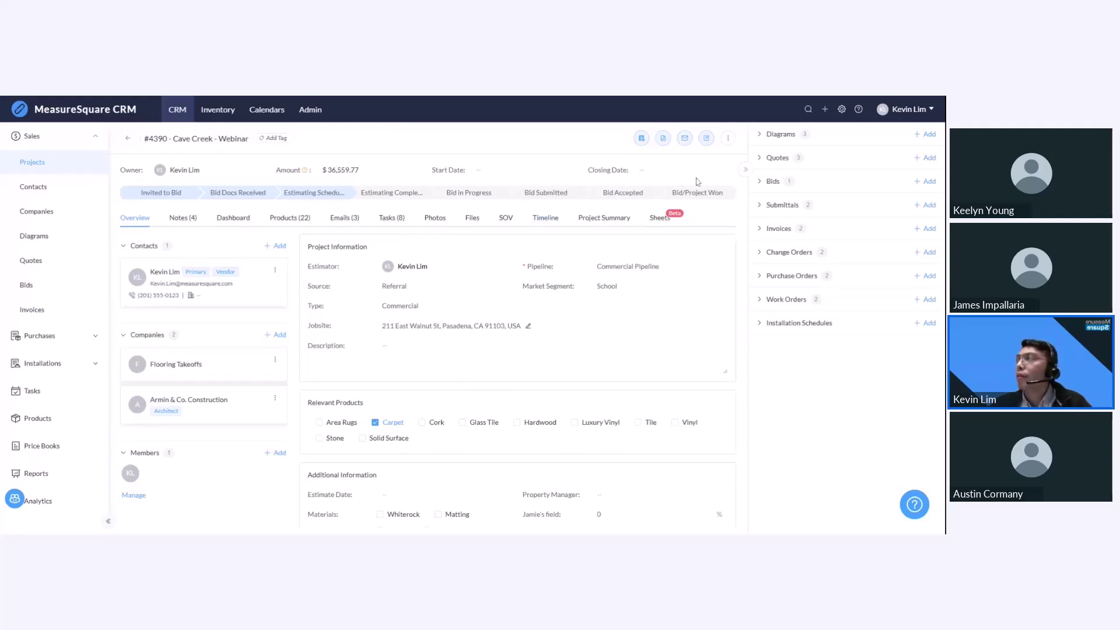
pyautogui.click(832, 139)
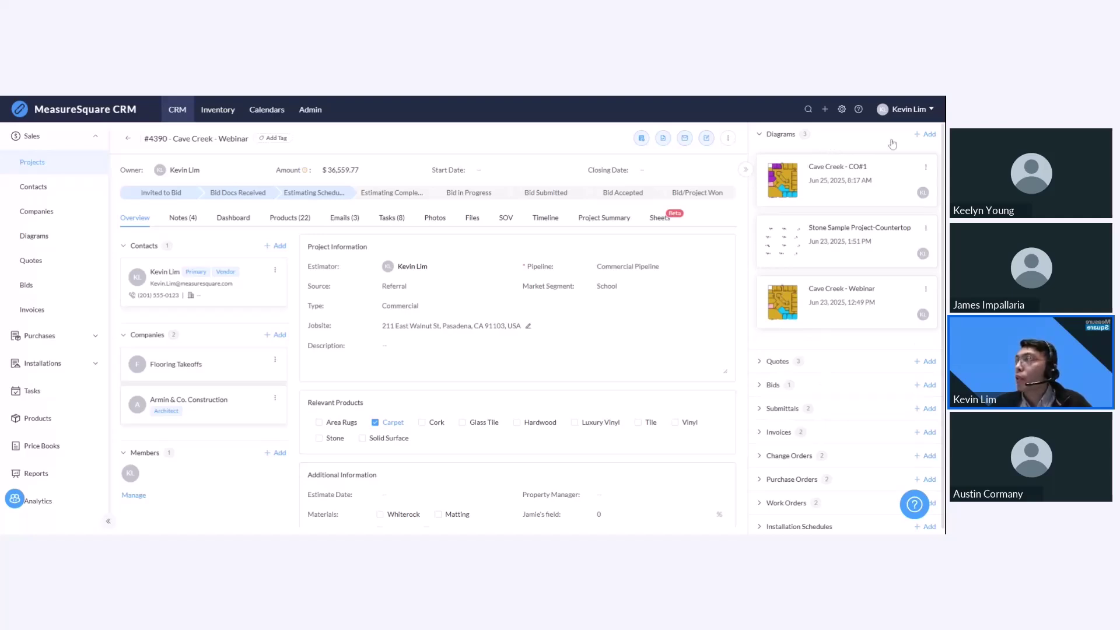
pyautogui.click(927, 138)
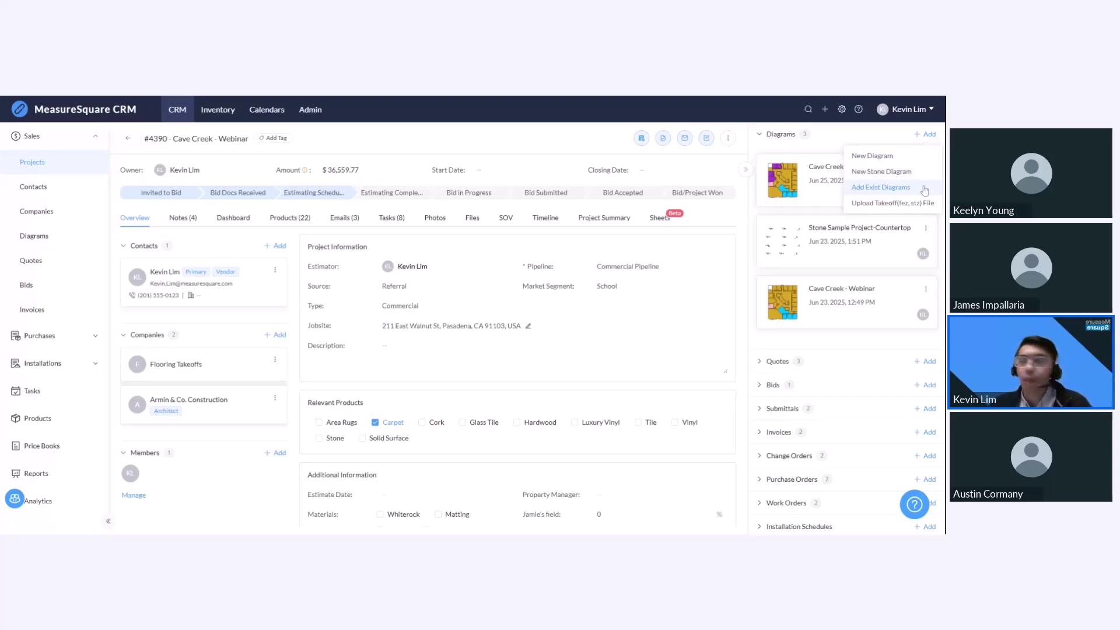
pyautogui.click(758, 242)
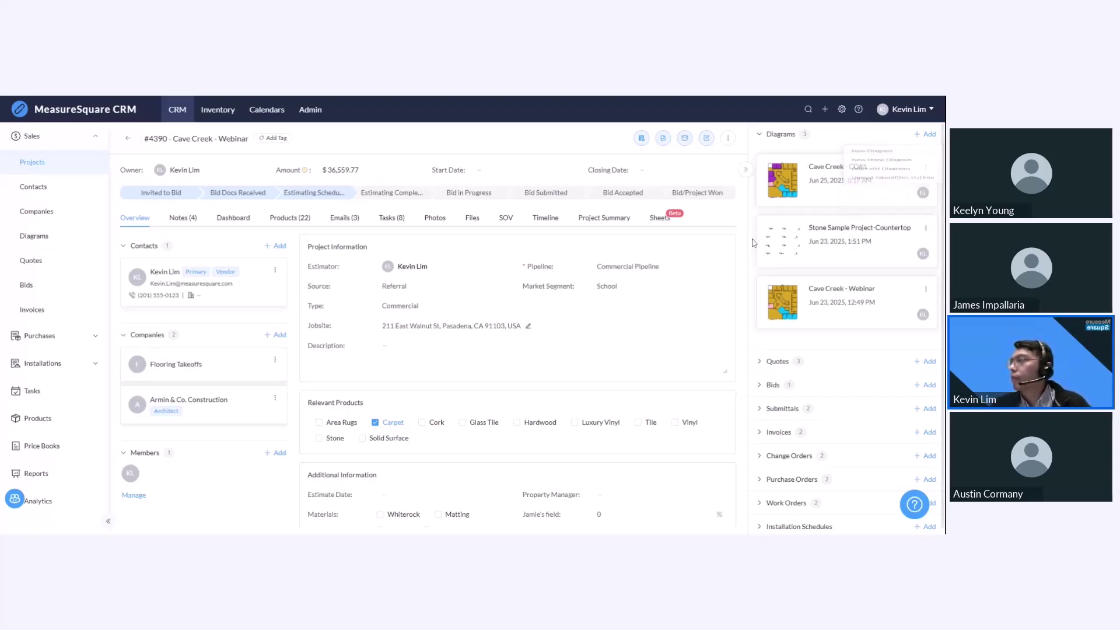
pyautogui.click(791, 237)
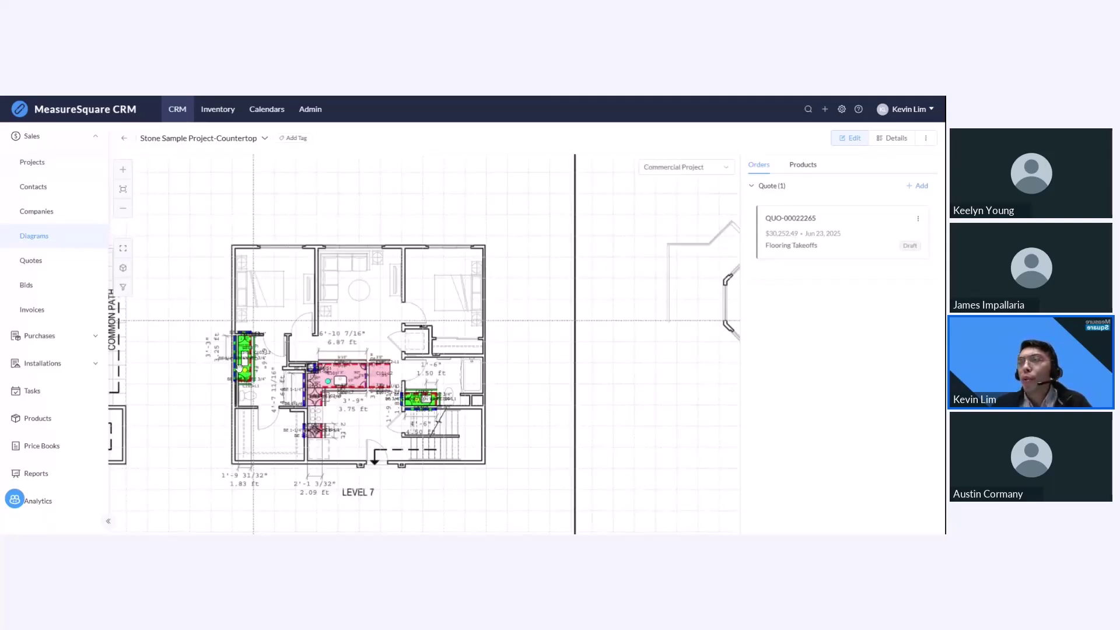
# Step: Examine the countertop areas across the unit floor plans in the Stone Sample Project-Countertop diagram
pyautogui.scroll(-2, 205, 364)
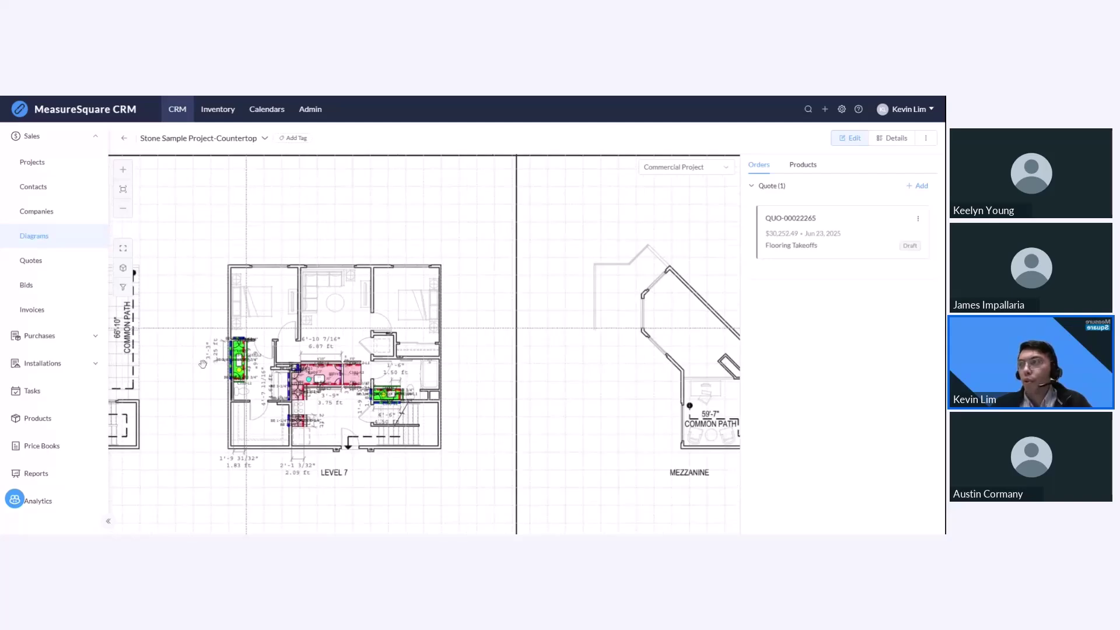
pyautogui.scroll(-4, 203, 364)
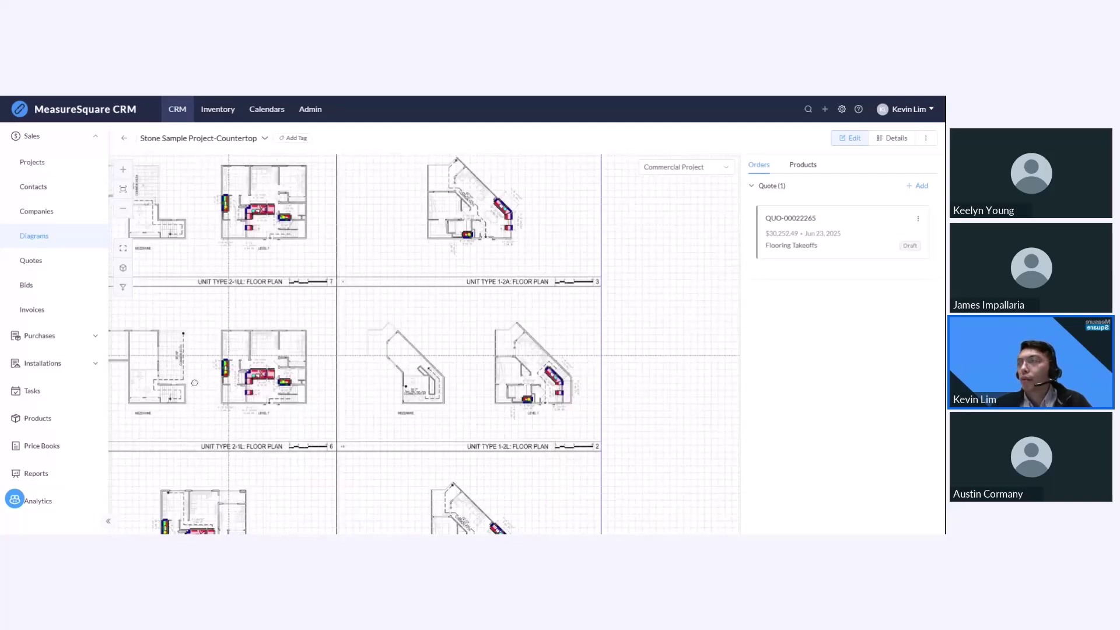
pyautogui.moveTo(194, 383); pyautogui.dragTo(345, 409)
pyautogui.scroll(1, 260, 377)
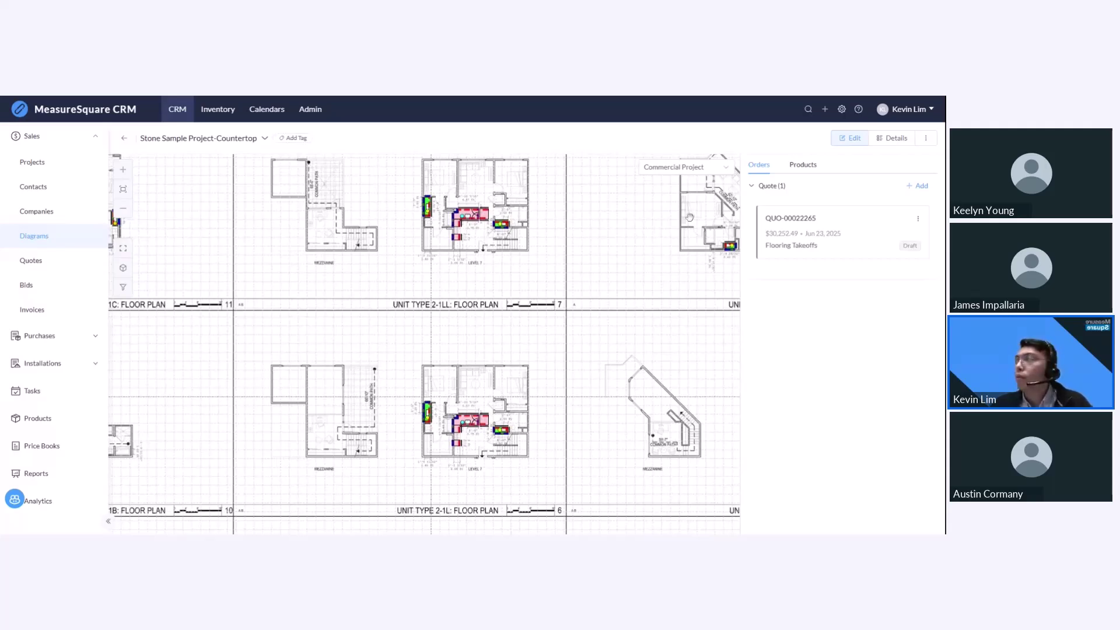
# Step: Open the countertop diagram for editing, look over its unit floor plans and takeoff tools, and leave the editor
pyautogui.click(852, 140)
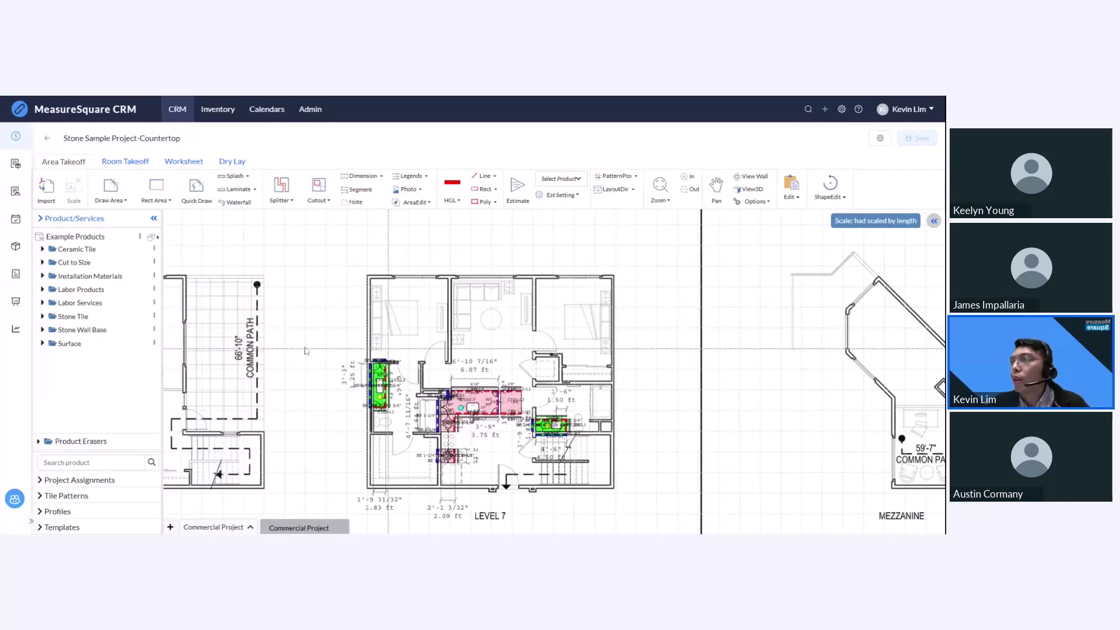
pyautogui.scroll(-3, 233, 222)
pyautogui.scroll(2, 263, 204)
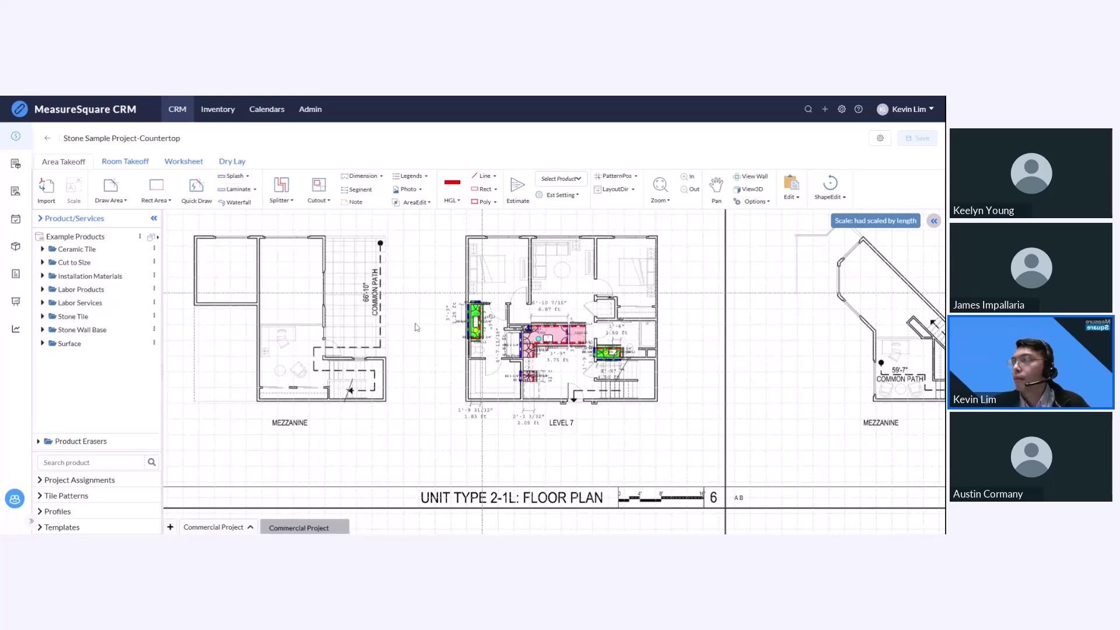
pyautogui.scroll(-3, 411, 325)
pyautogui.moveTo(412, 326); pyautogui.dragTo(376, 327)
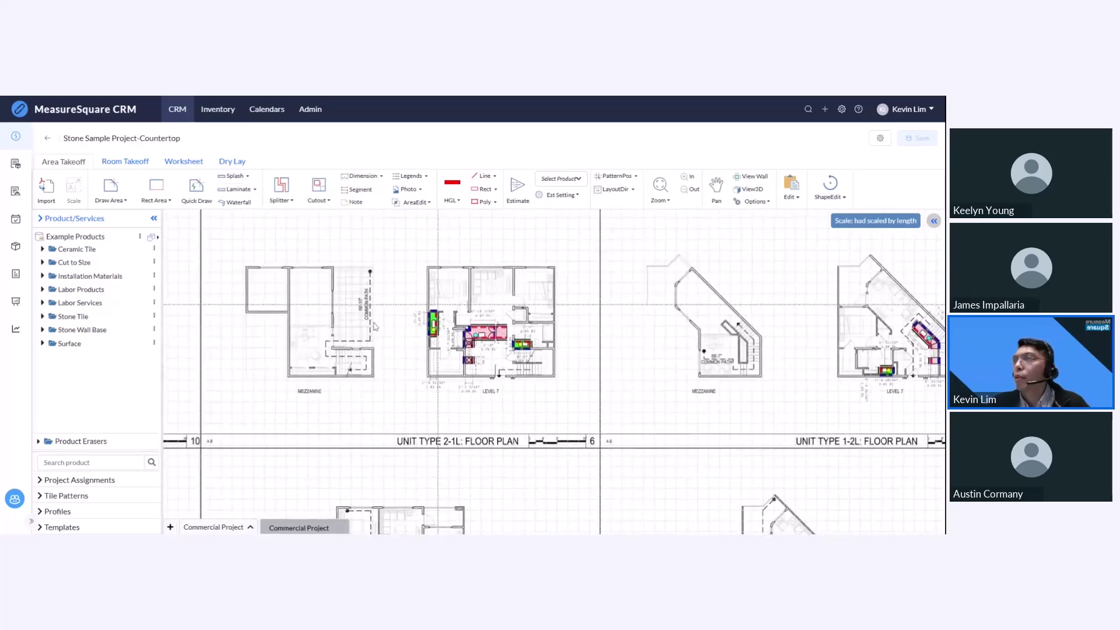
pyautogui.click(47, 138)
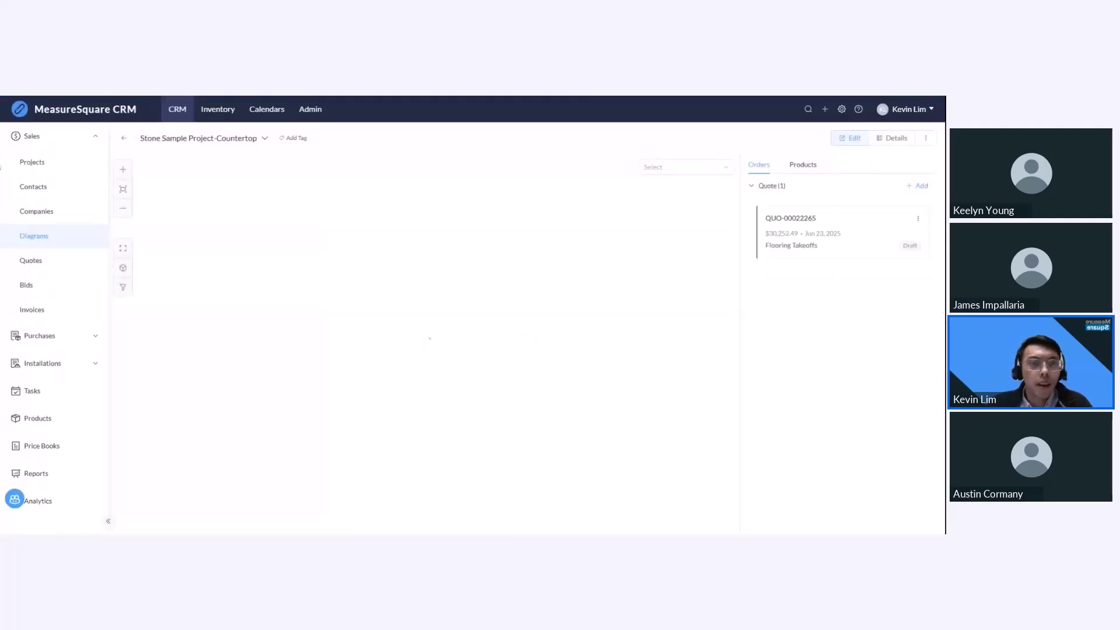
# Step: Go to the project pipeline and ask the M2 CRM AI Assistant "How do I create a bid?"
pyautogui.click(44, 172)
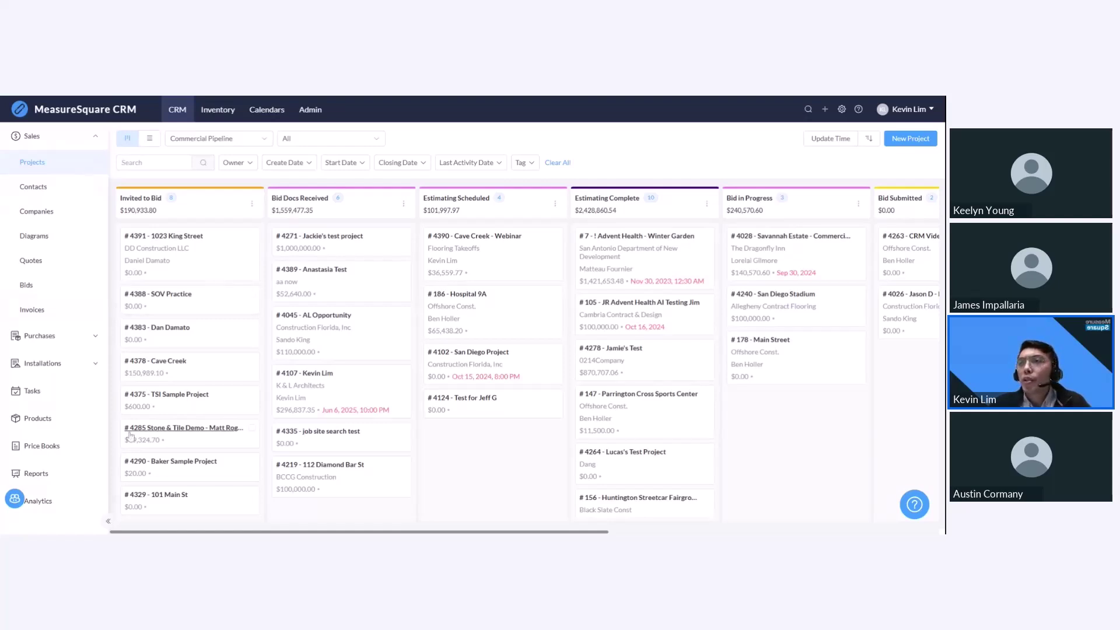
pyautogui.click(14, 502)
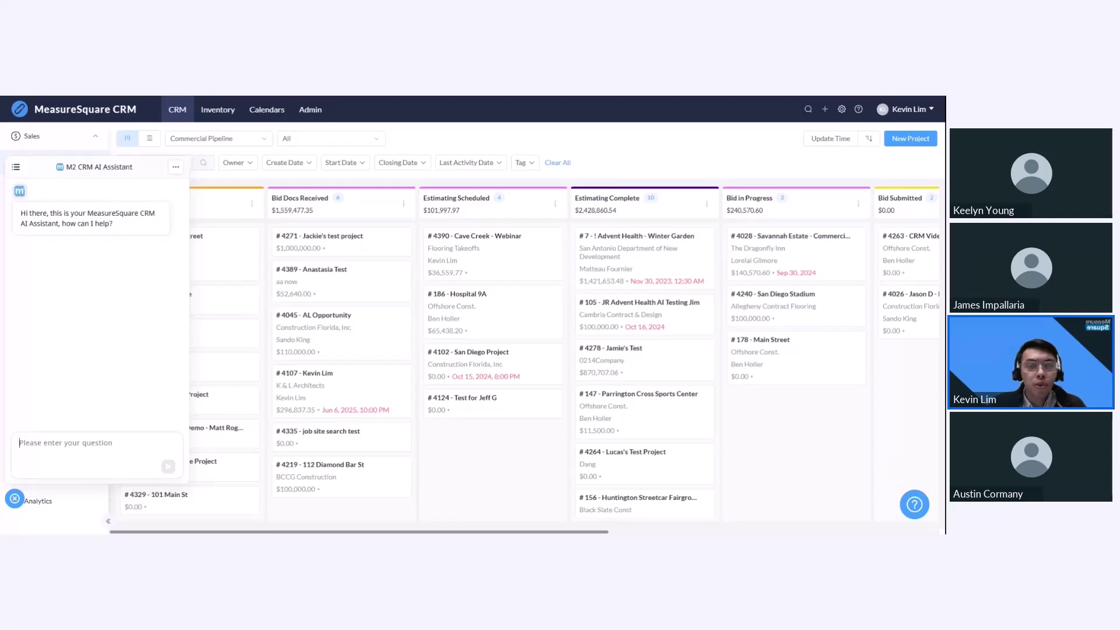
pyautogui.write('How do')
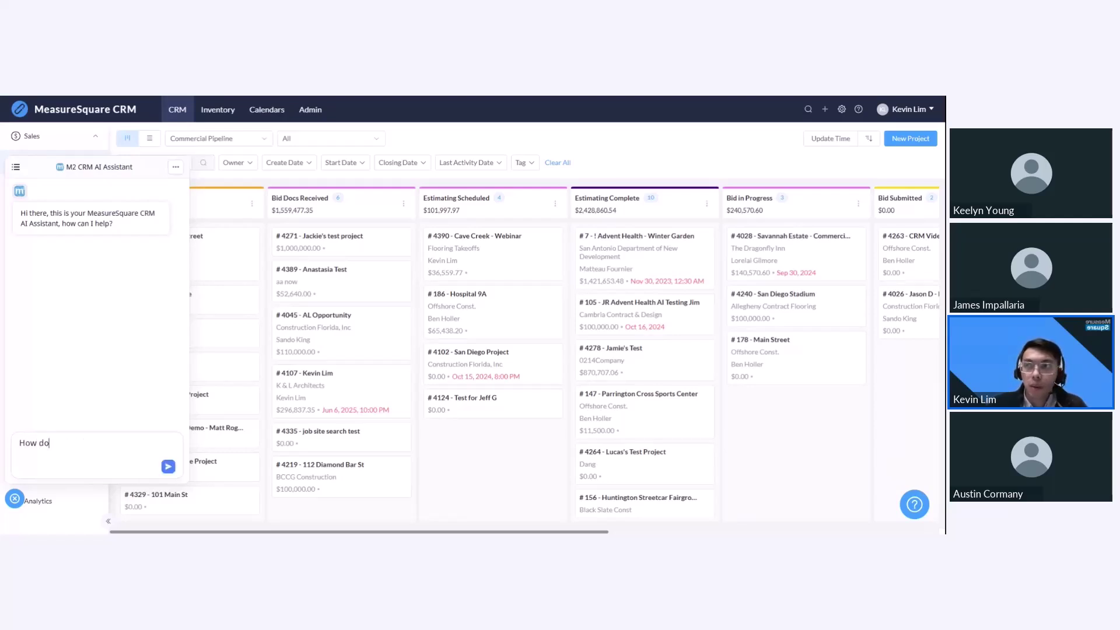
pyautogui.write(' I create a bid?')
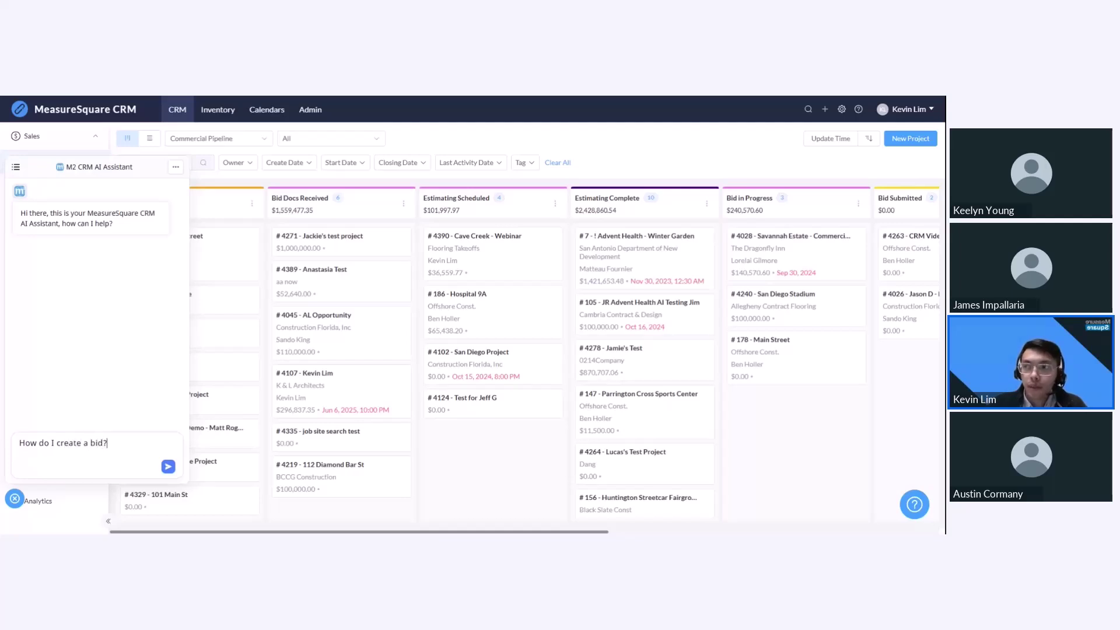
pyautogui.press('Return')
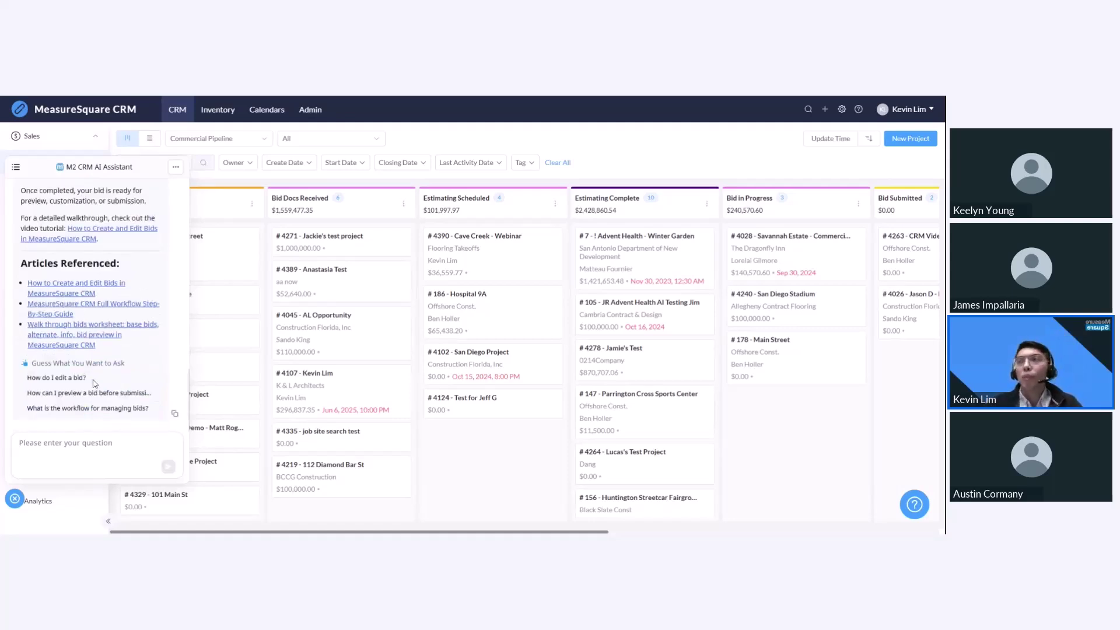
# Step: Read the assistant's answer on creating a bid, including its referenced articles, suggested follow-up questions and first steps
pyautogui.moveTo(70, 413)
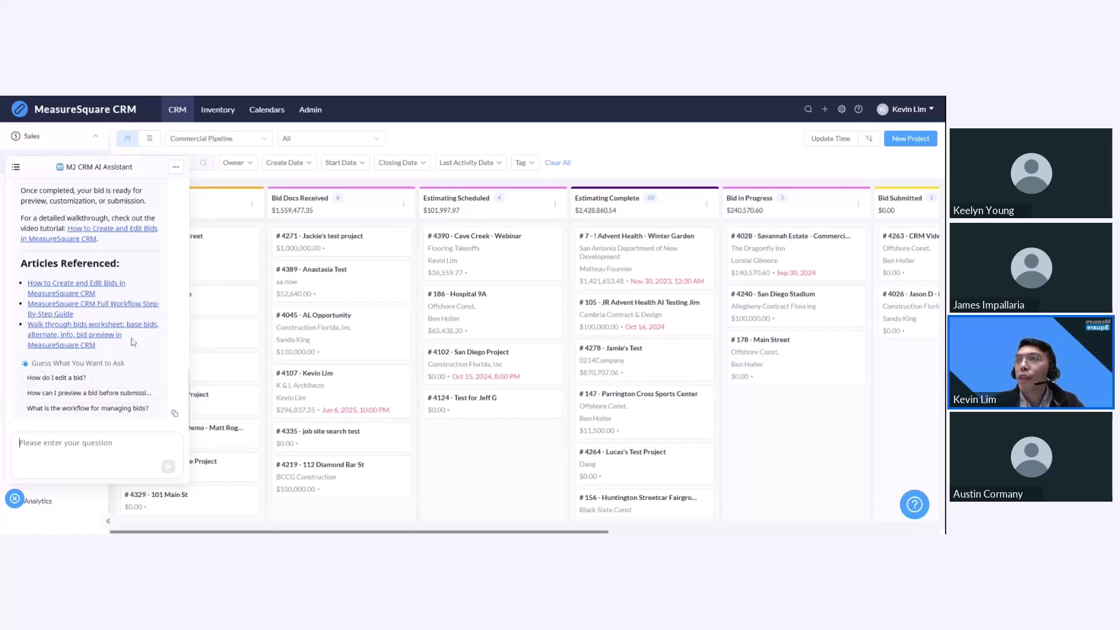
pyautogui.scroll(1, 133, 355)
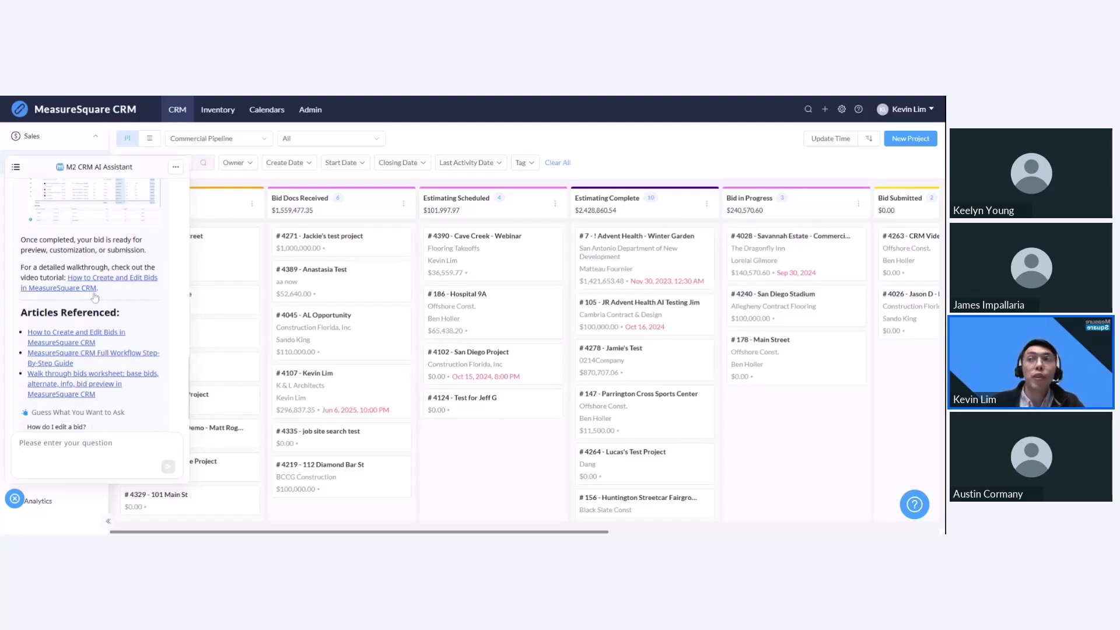
pyautogui.scroll(1, 116, 362)
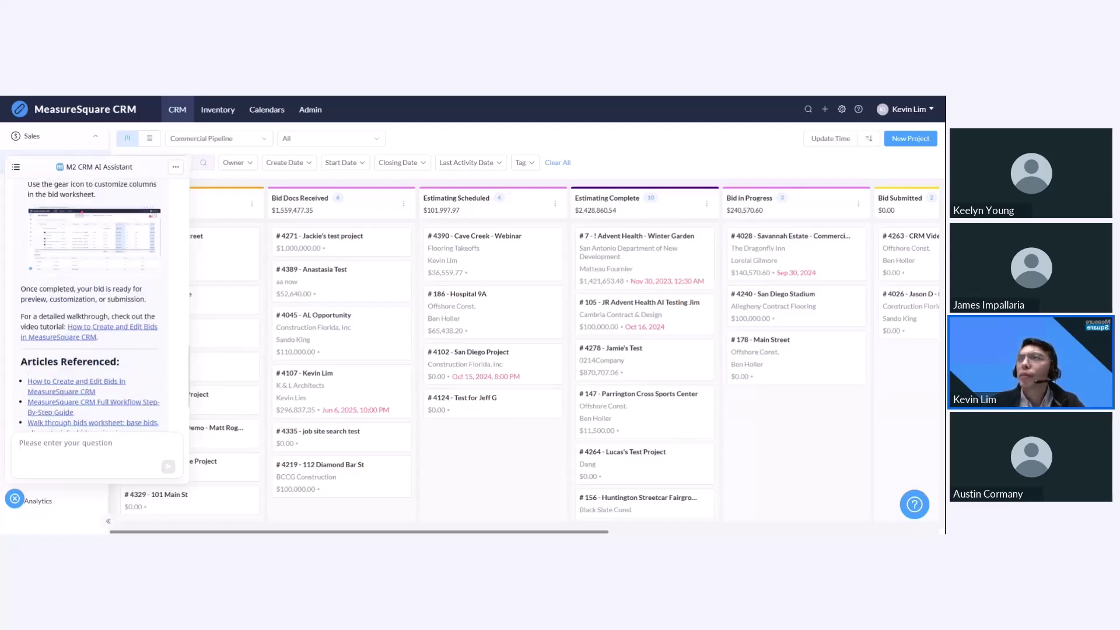
pyautogui.scroll(8, 131, 372)
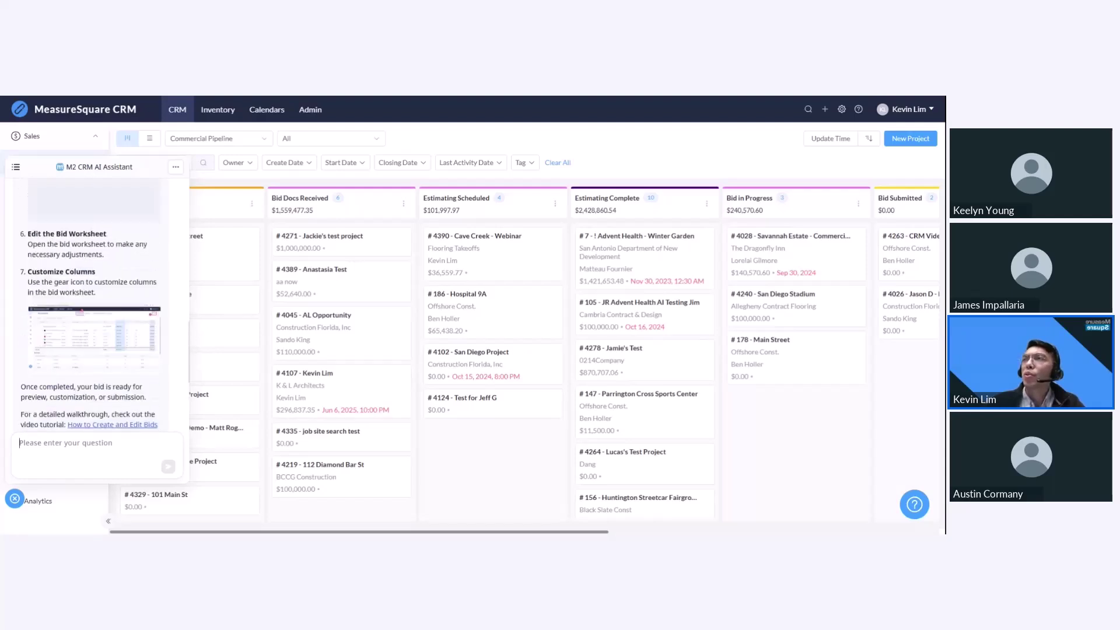
pyautogui.scroll(4, 132, 372)
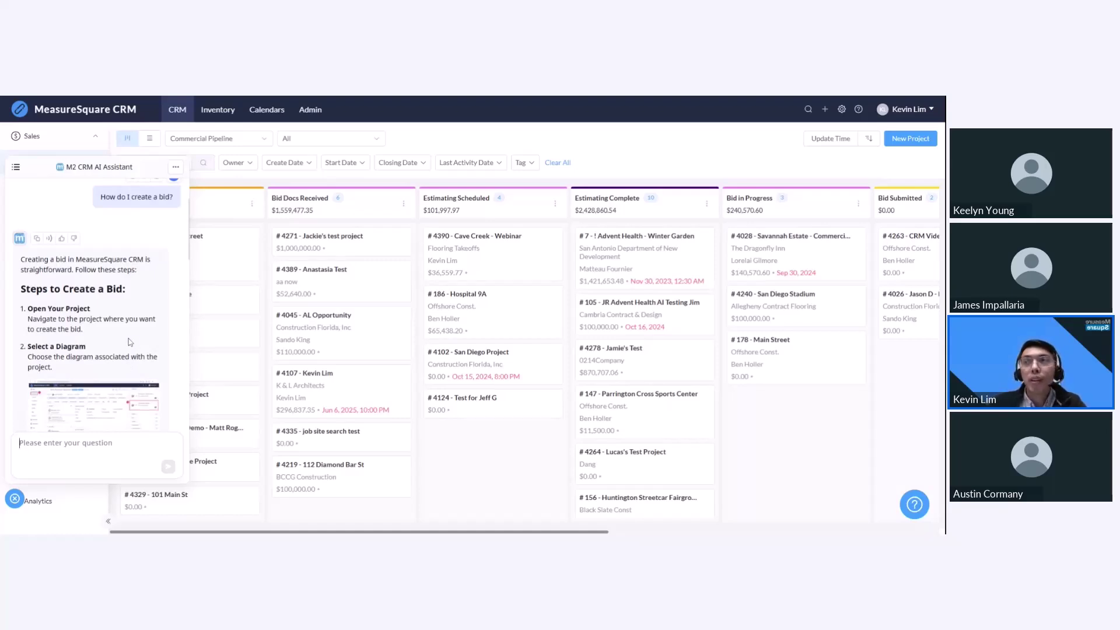
pyautogui.scroll(-1, 128, 338)
pyautogui.scroll(-1, 81, 358)
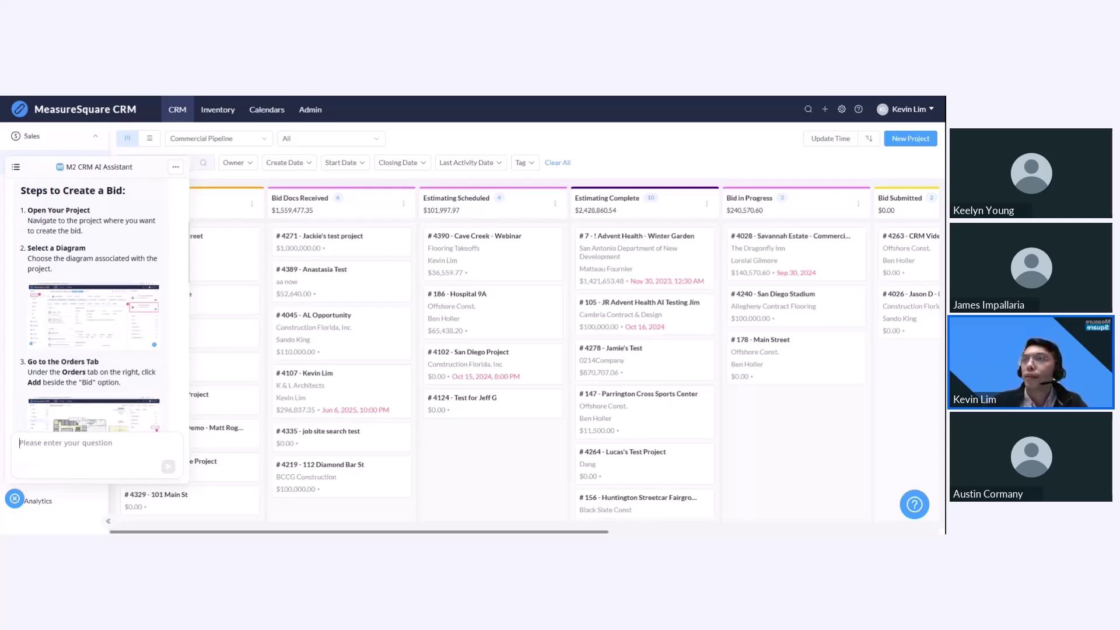
# Step: Enlarge and inspect the screenshot for the Select a Diagram step, and close the assistant
pyautogui.click(71, 340)
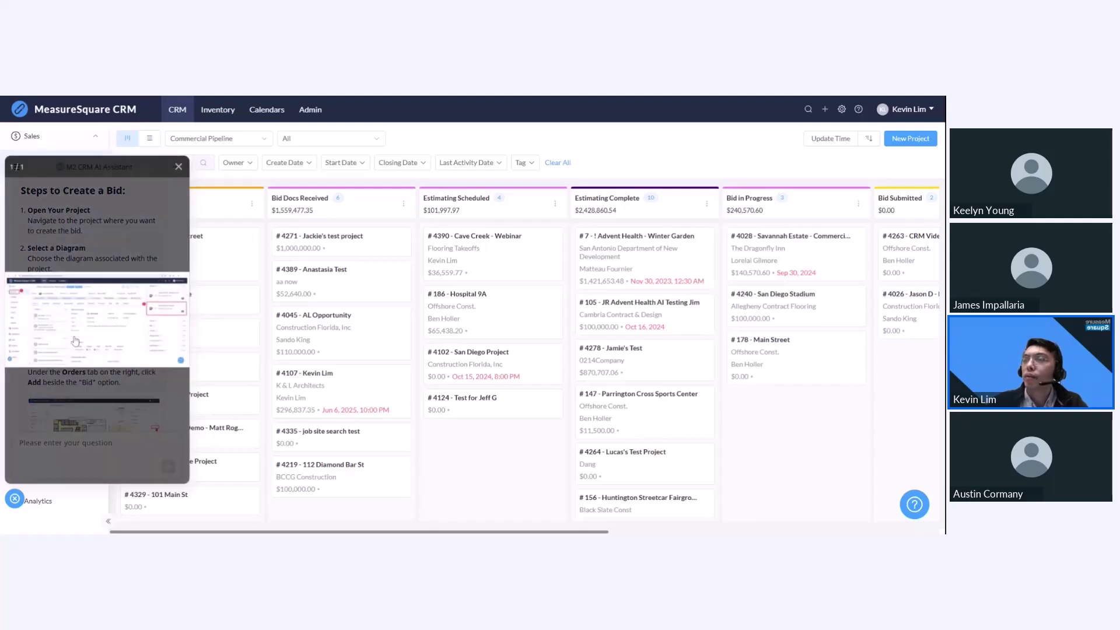
pyautogui.scroll(3, 69, 336)
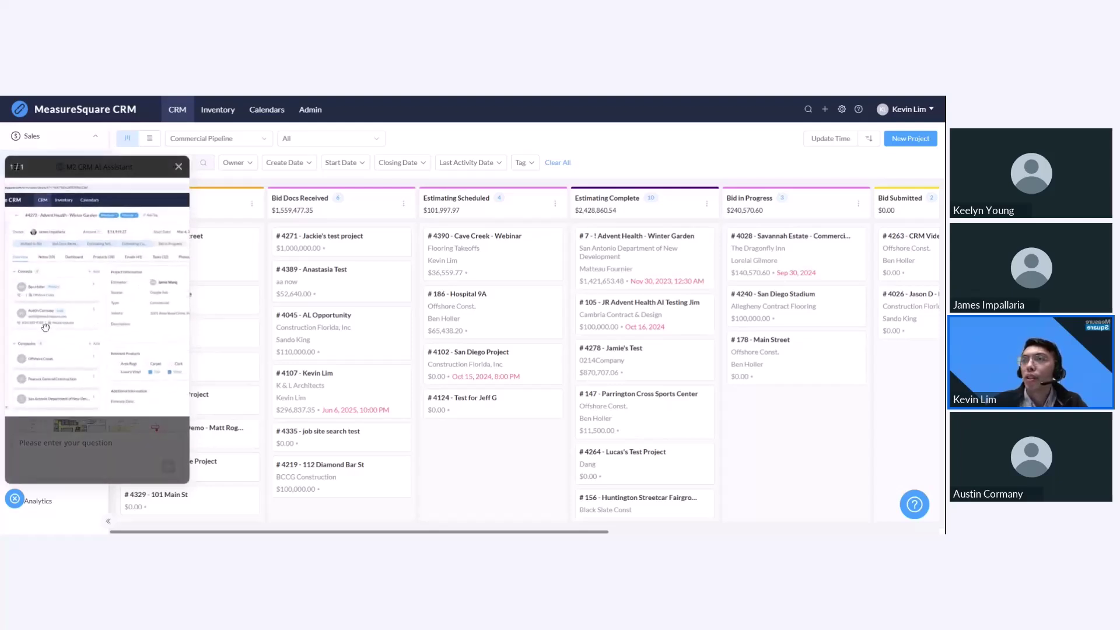
pyautogui.moveTo(74, 329); pyautogui.dragTo(111, 338)
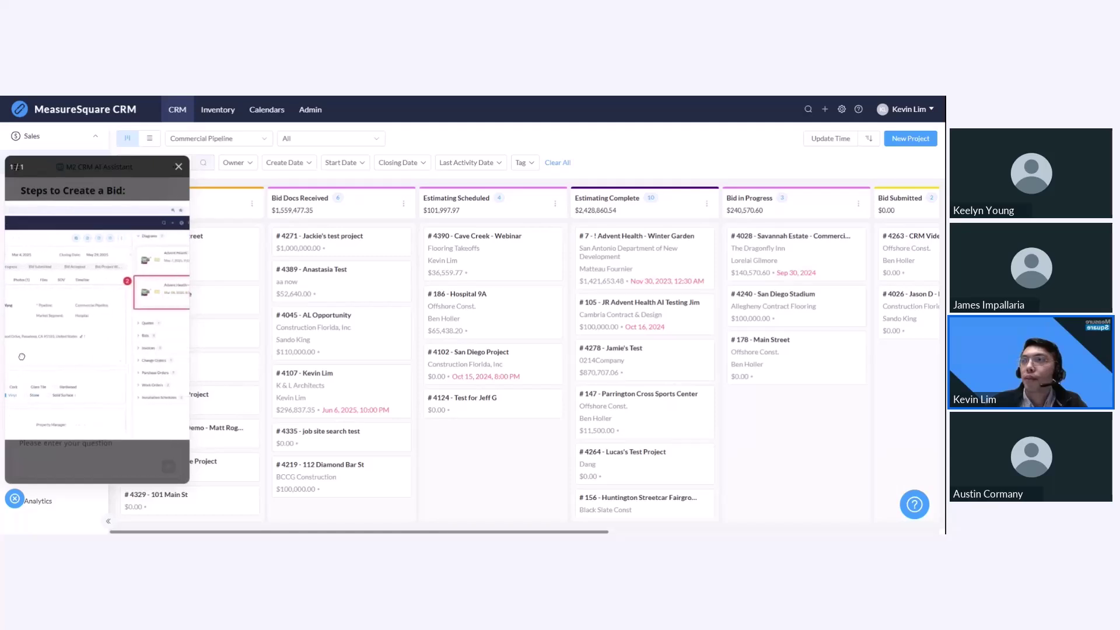
pyautogui.click(179, 168)
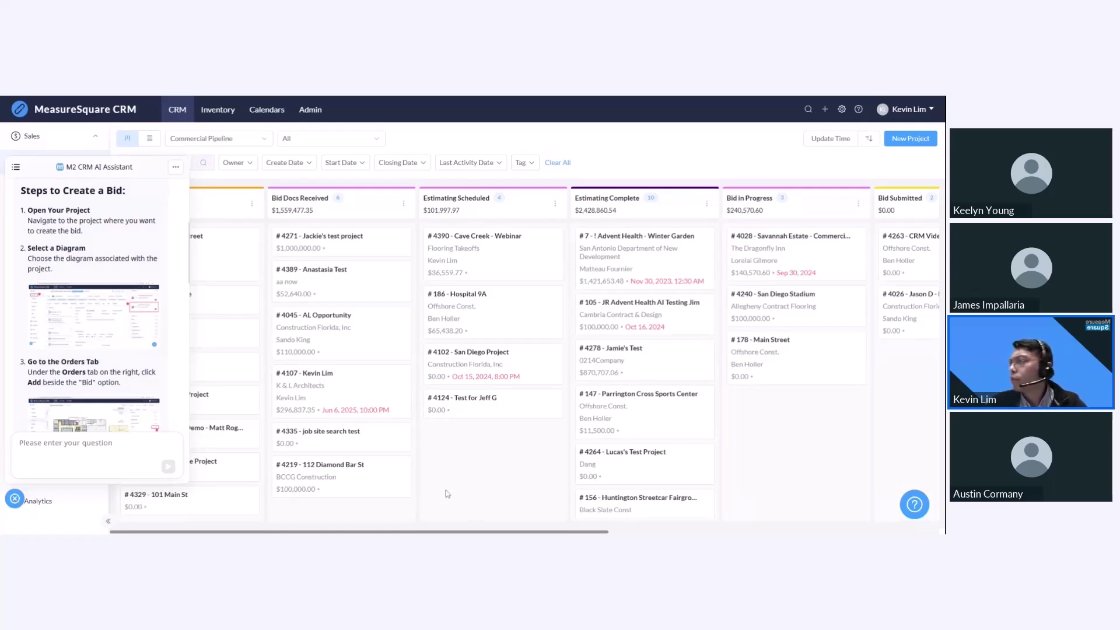
pyautogui.click(16, 501)
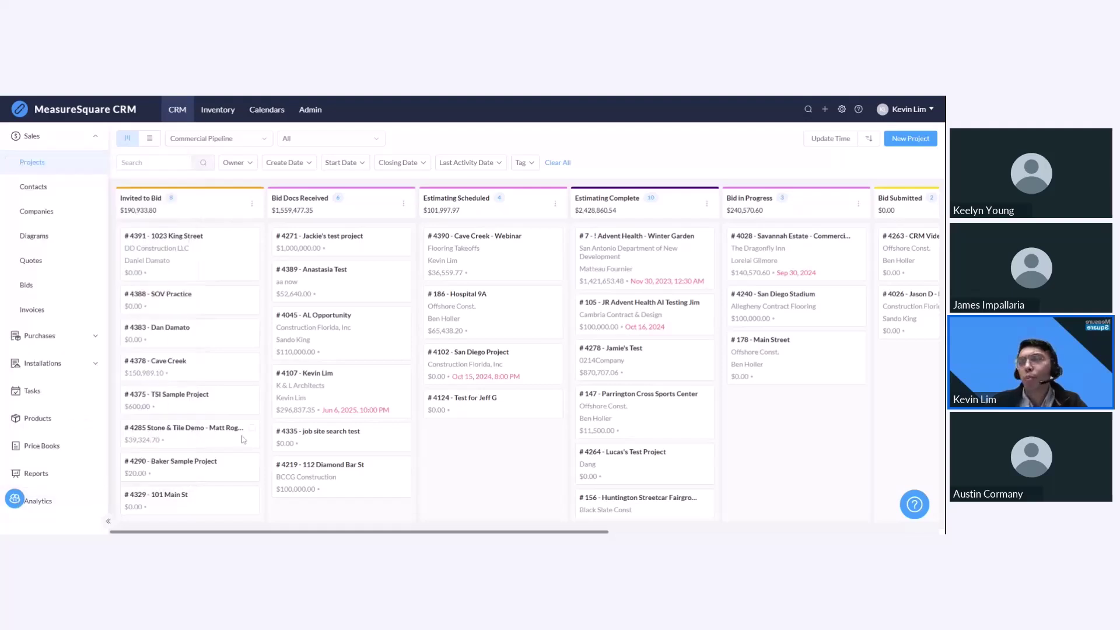
# Step: Open cave_creek_medical_center.pdf from the files of the Cave Creek - Webinar project
pyautogui.click(455, 240)
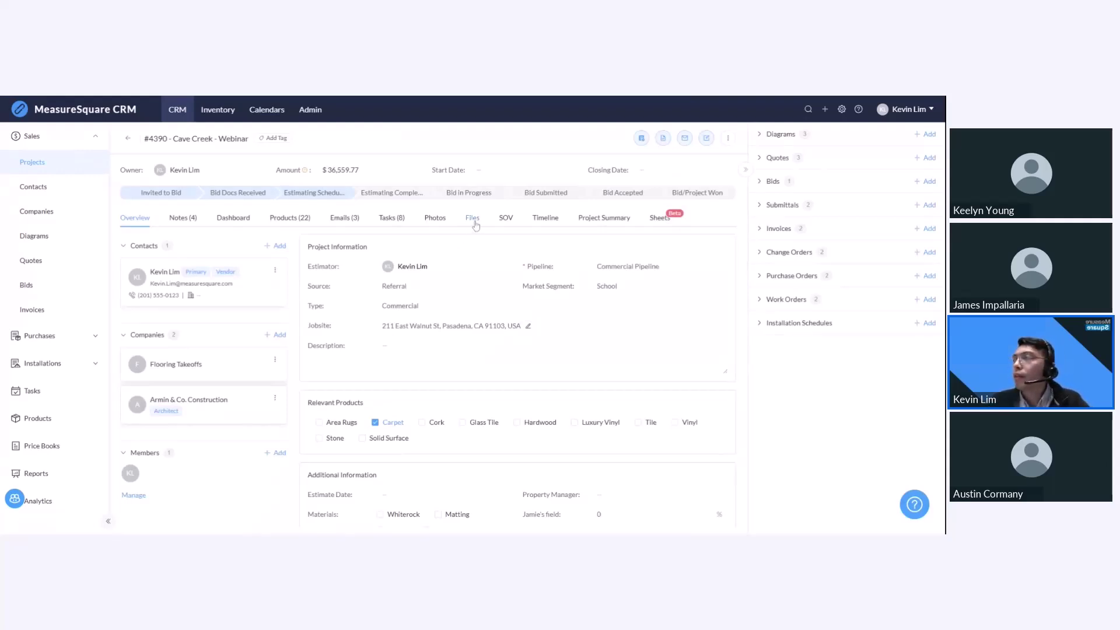
pyautogui.click(474, 221)
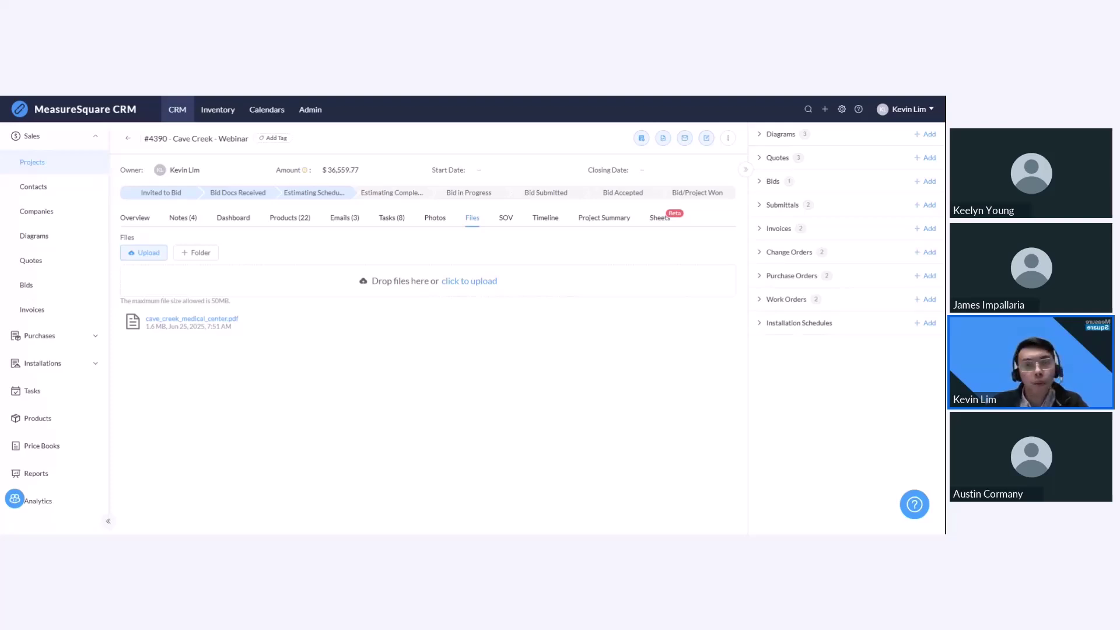
pyautogui.click(177, 323)
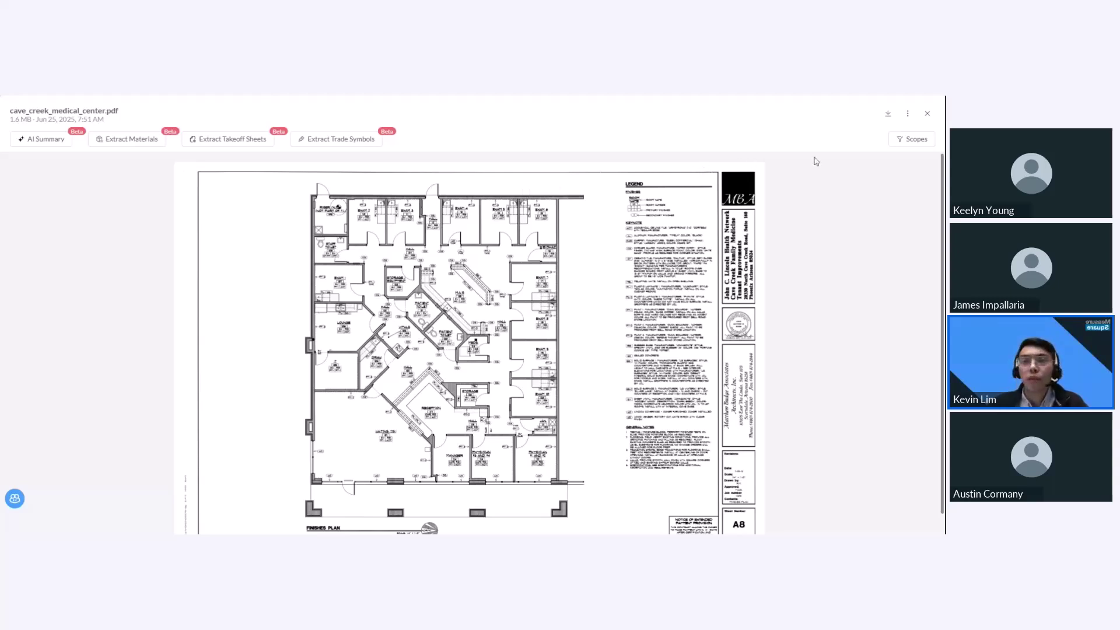
# Step: Check the scopes and trades available for the plan analysis and how they are managed, leaving without saving
pyautogui.click(910, 141)
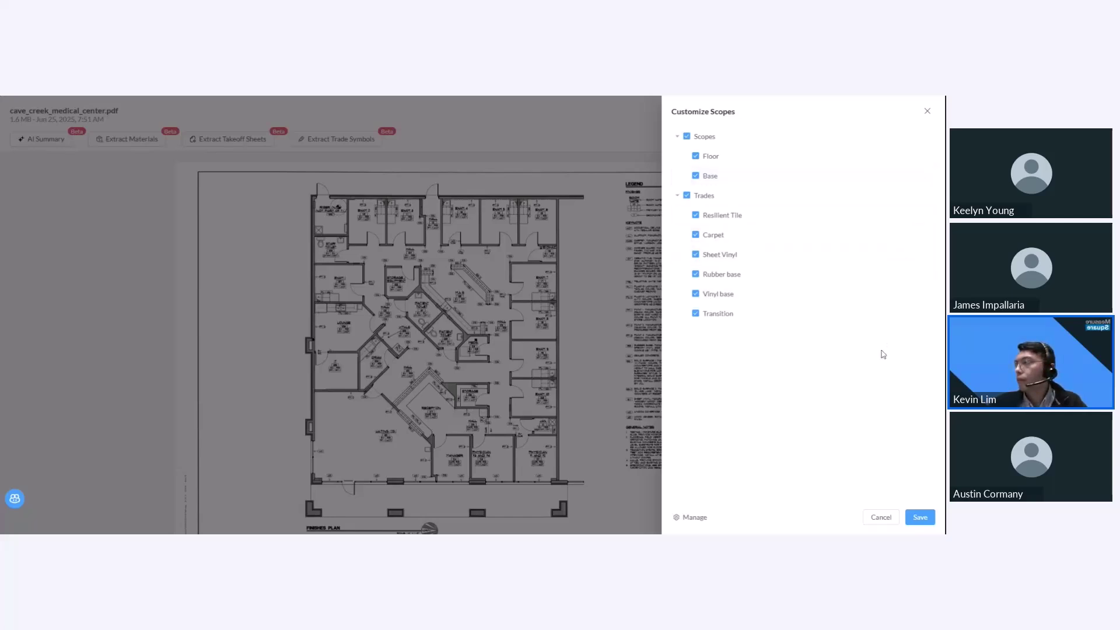
pyautogui.click(693, 519)
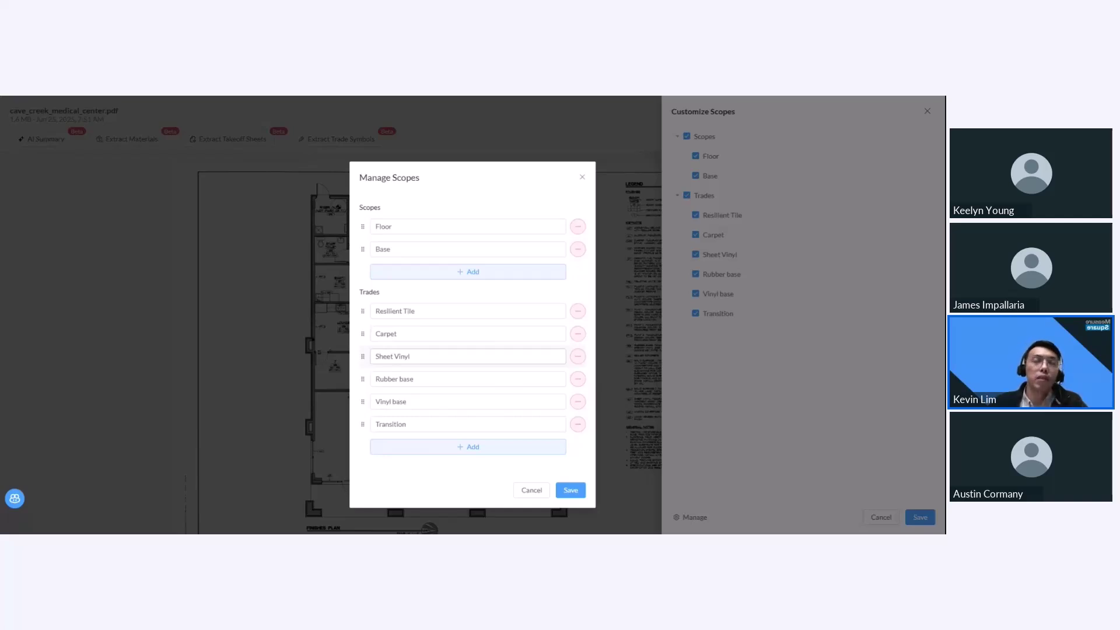
pyautogui.click(527, 492)
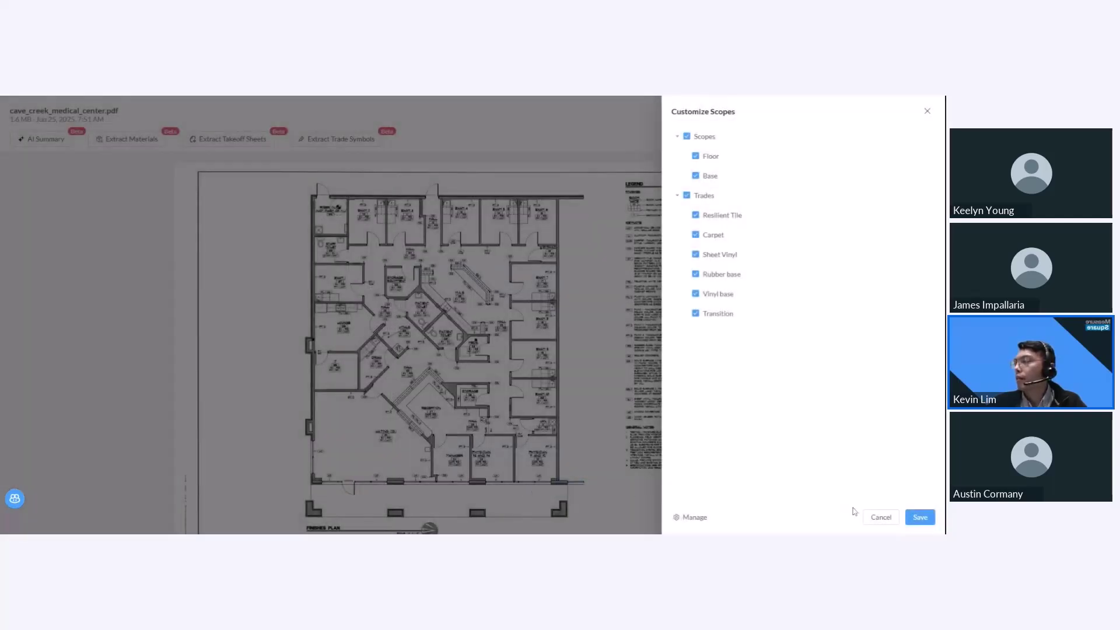
pyautogui.click(881, 517)
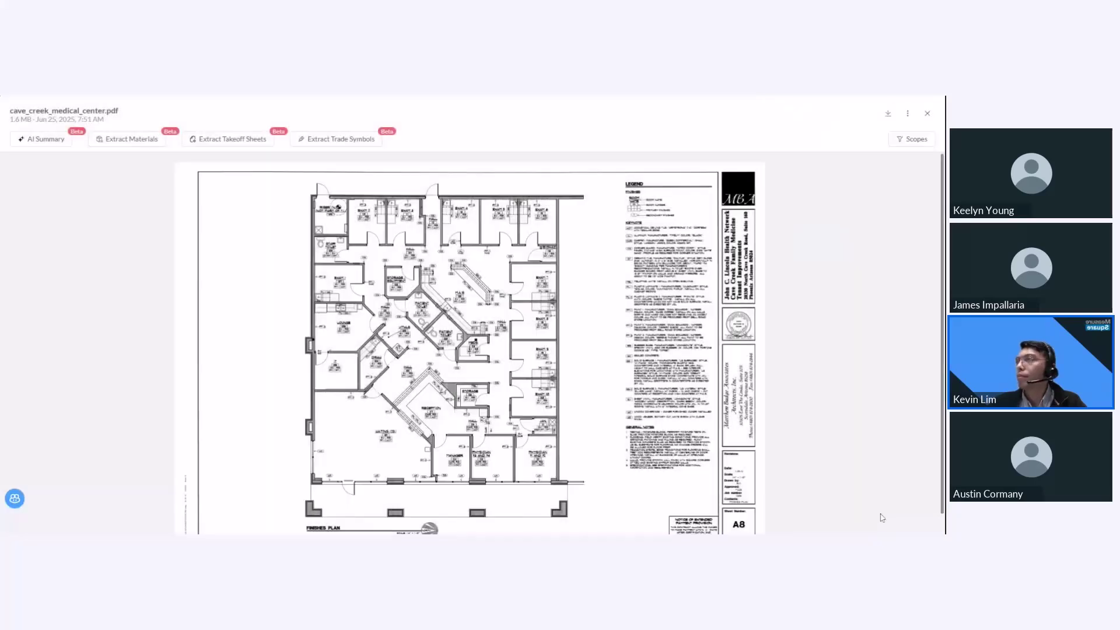
# Step: Run the AI summary on the plan and review its floor finishes, base finishes, transitions and symbol legend
pyautogui.click(41, 145)
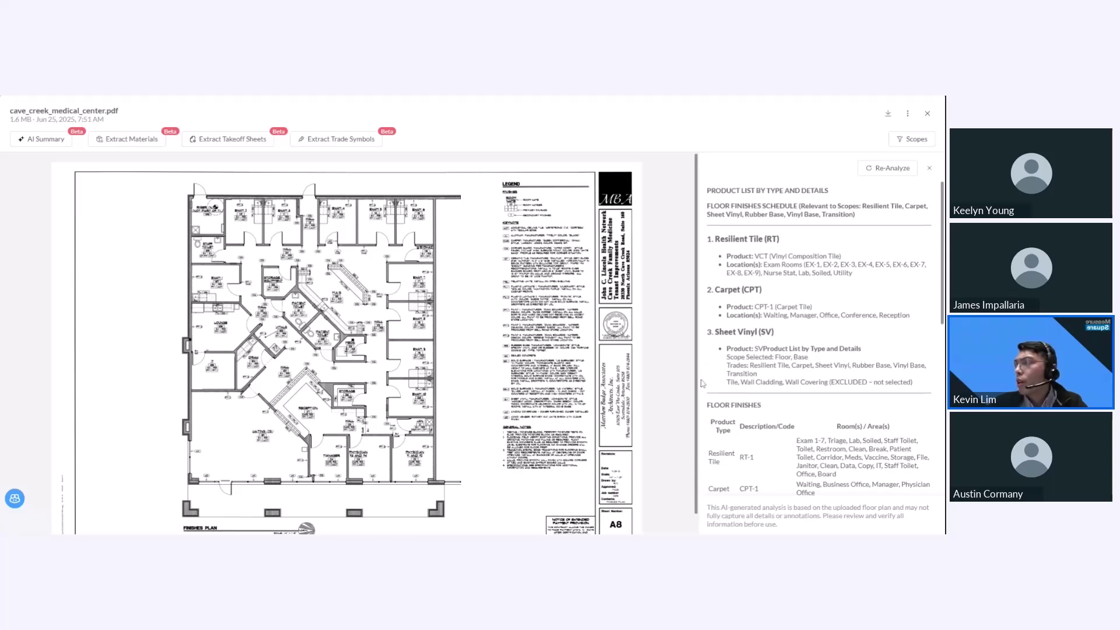
pyautogui.scroll(-3, 702, 383)
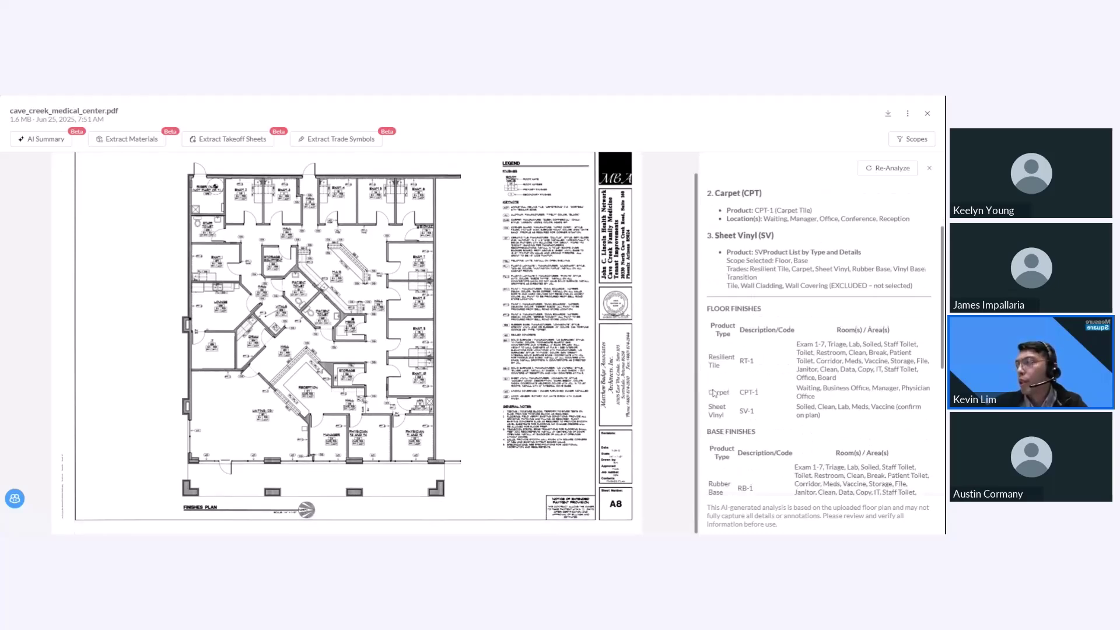
pyautogui.scroll(-3, 710, 392)
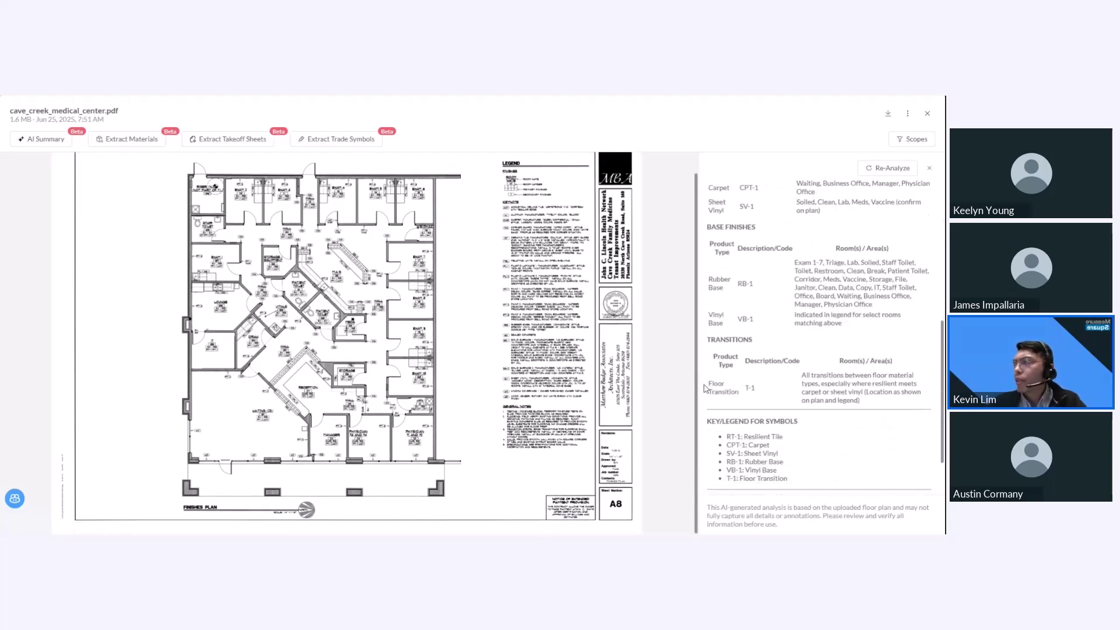
pyautogui.scroll(-1, 706, 388)
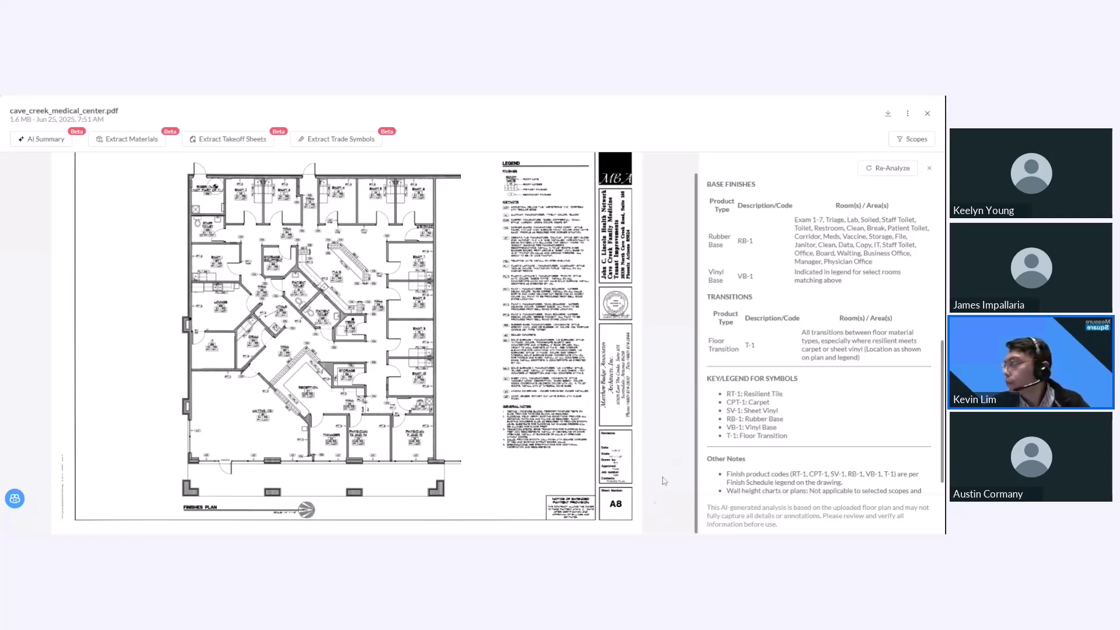
# Step: Extract the materials from the plan, re-run the analysis and review the listed product specifications and areas
pyautogui.click(118, 148)
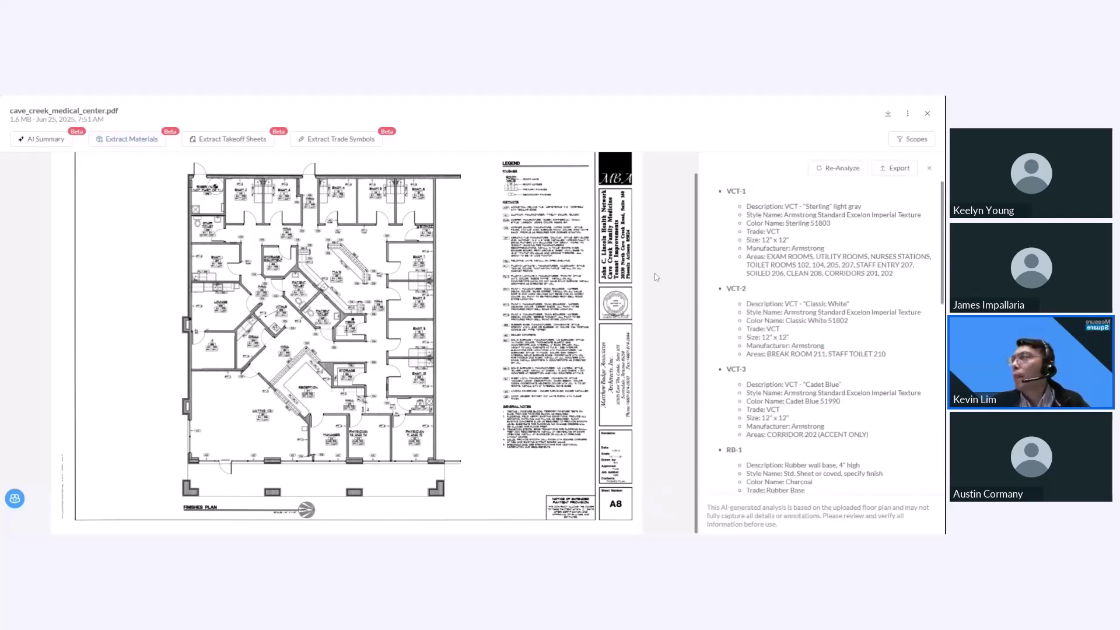
pyautogui.click(831, 168)
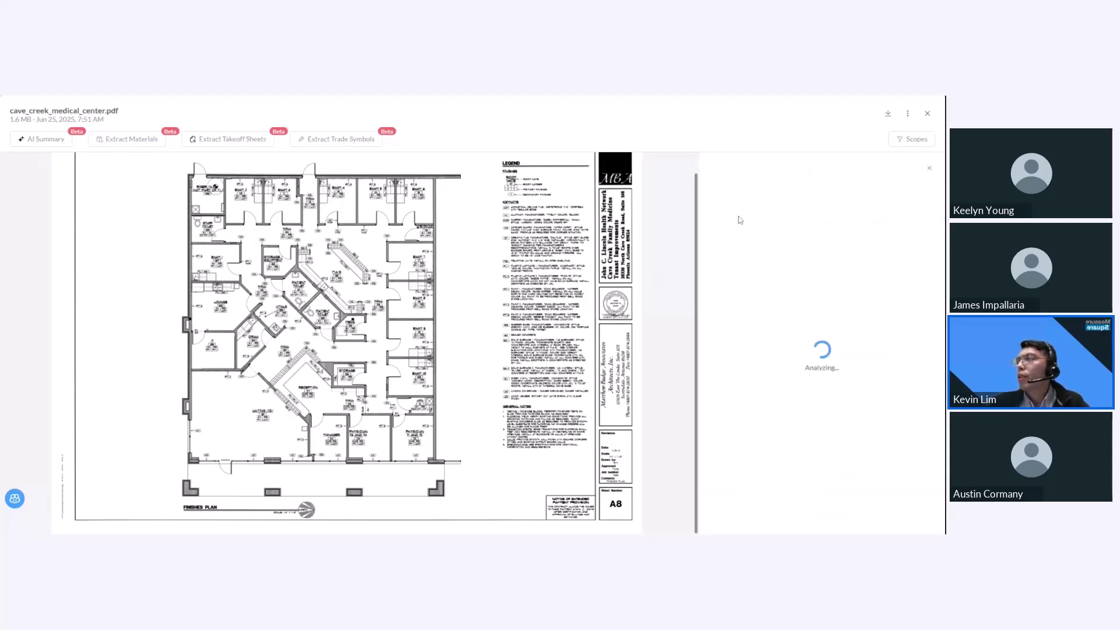
pyautogui.scroll(1, 599, 294)
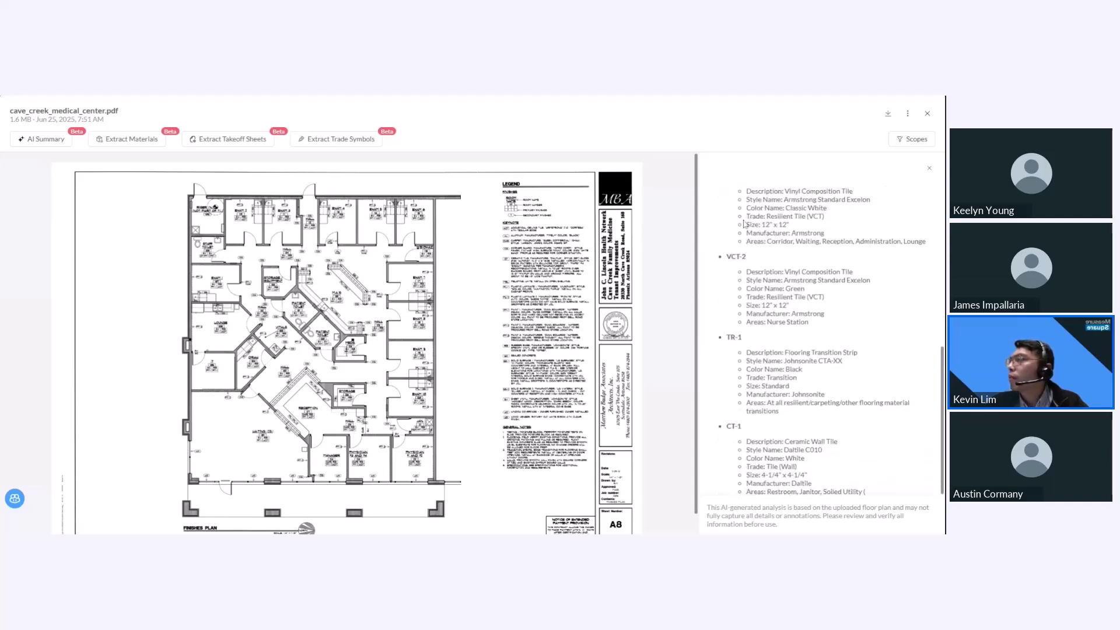
pyautogui.scroll(2, 747, 307)
pyautogui.scroll(4, 746, 307)
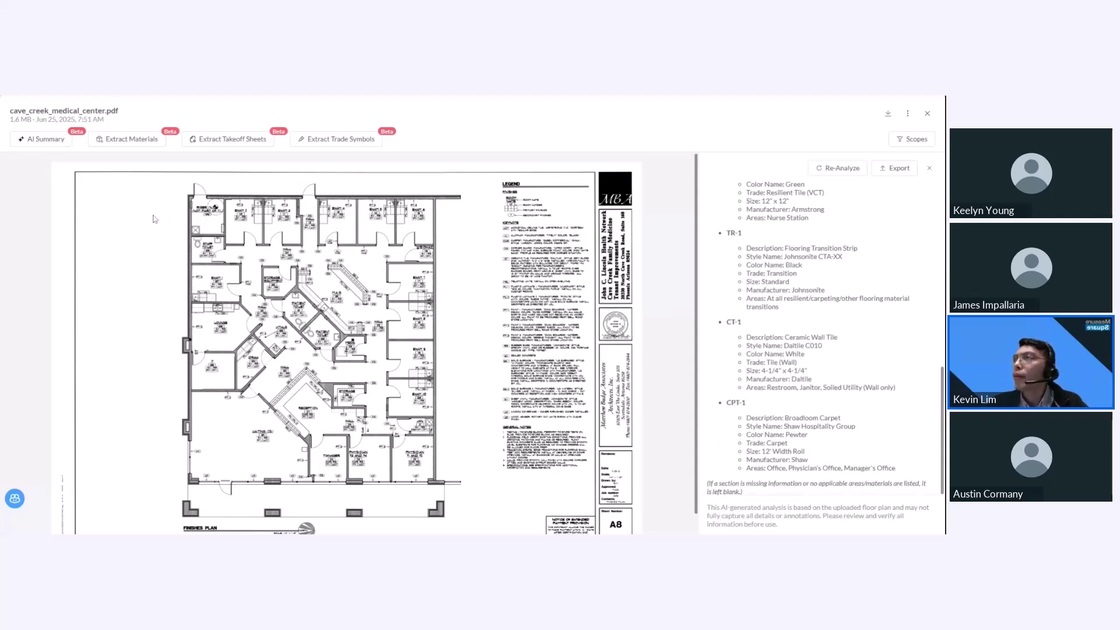
# Step: Extract the takeoff sheets from the plan and compare the result with the finishes plan drawing
pyautogui.click(224, 144)
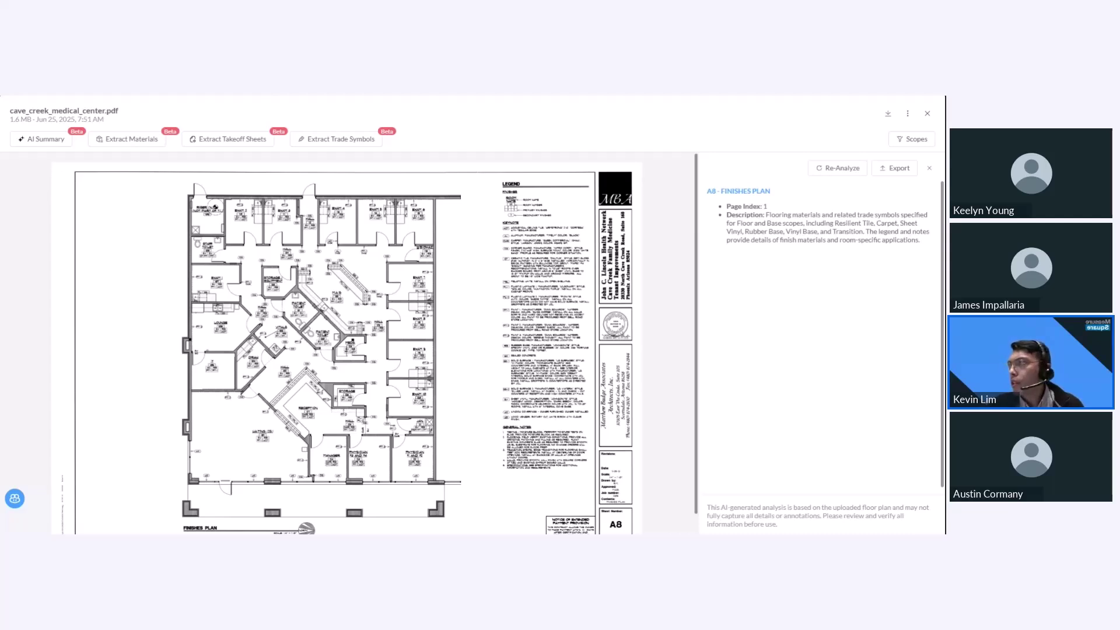
pyautogui.scroll(-2, 479, 235)
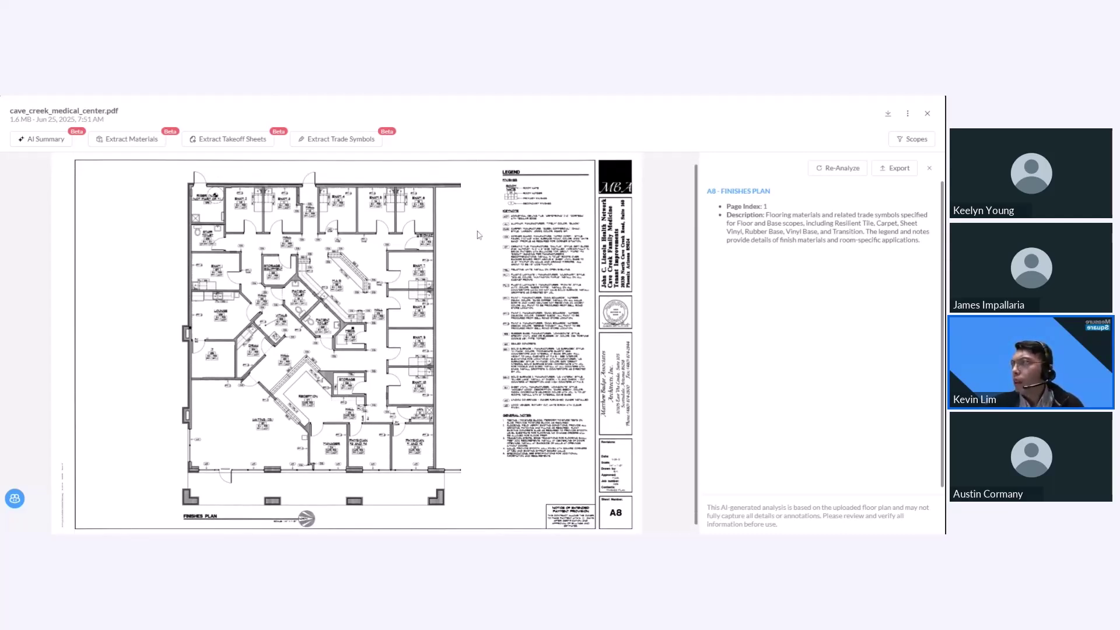
pyautogui.scroll(1, 477, 234)
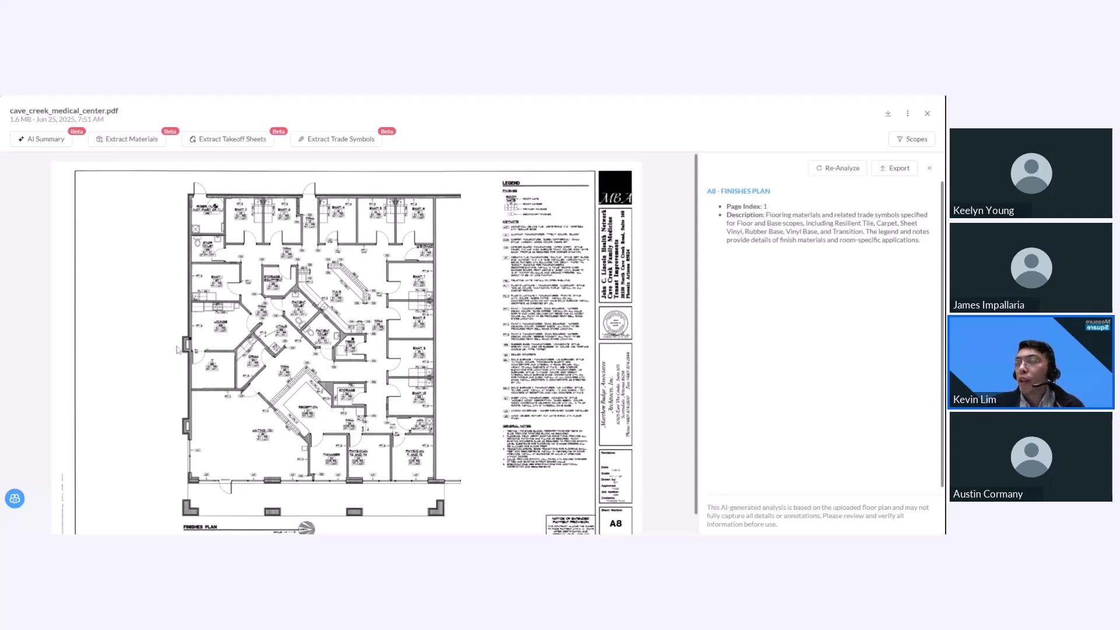
pyautogui.scroll(-2, 177, 349)
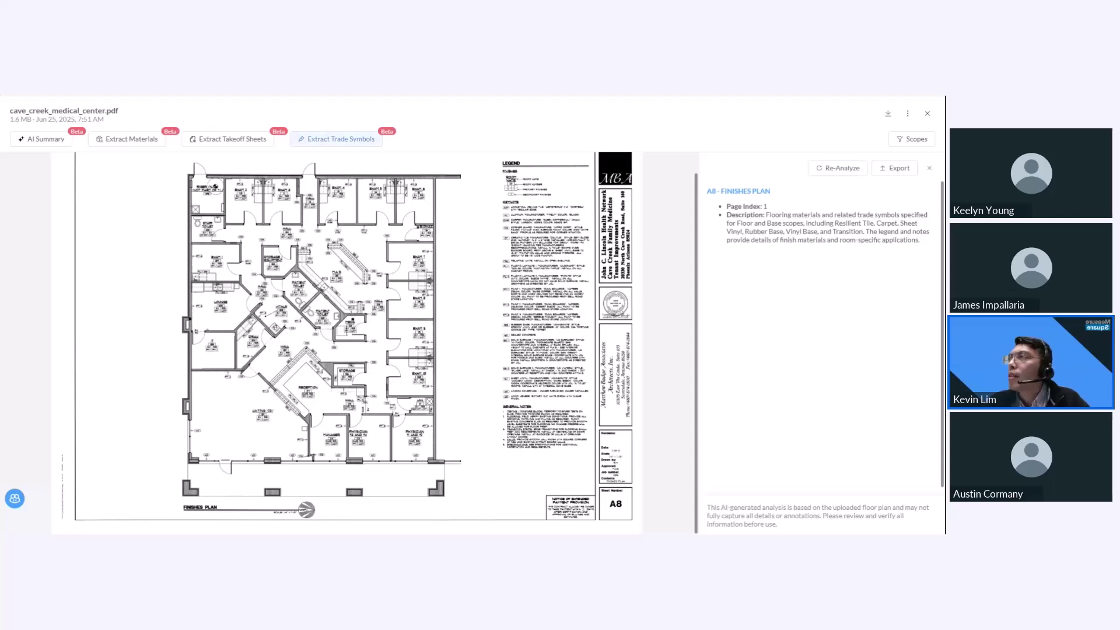
# Step: Extract the trade symbols from the plan and close the plan file
pyautogui.click(335, 139)
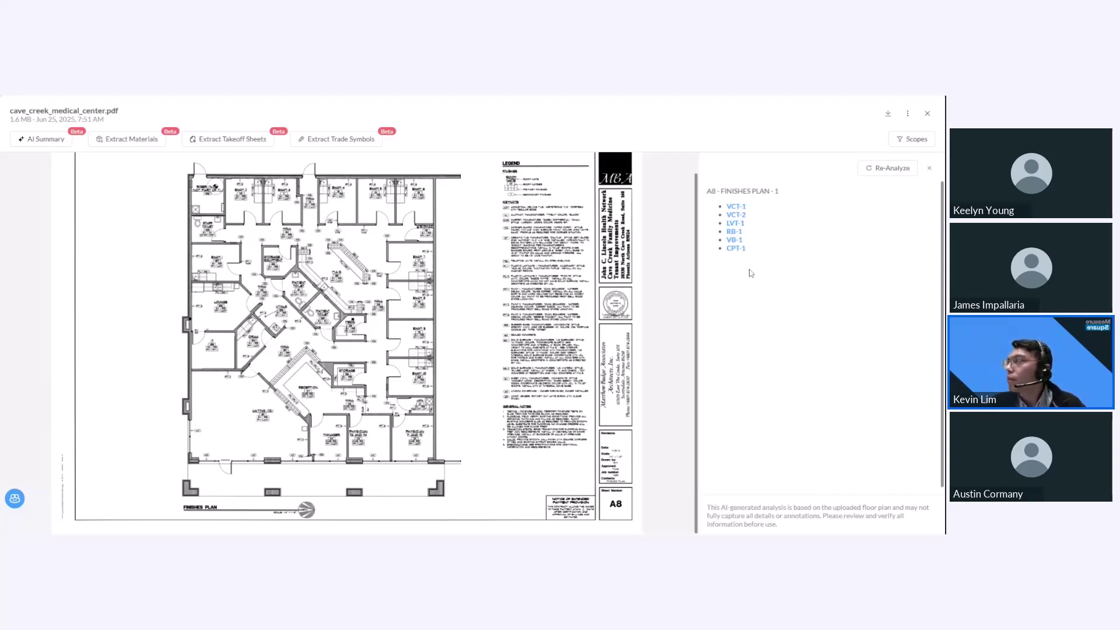
pyautogui.click(926, 114)
pyautogui.click(148, 253)
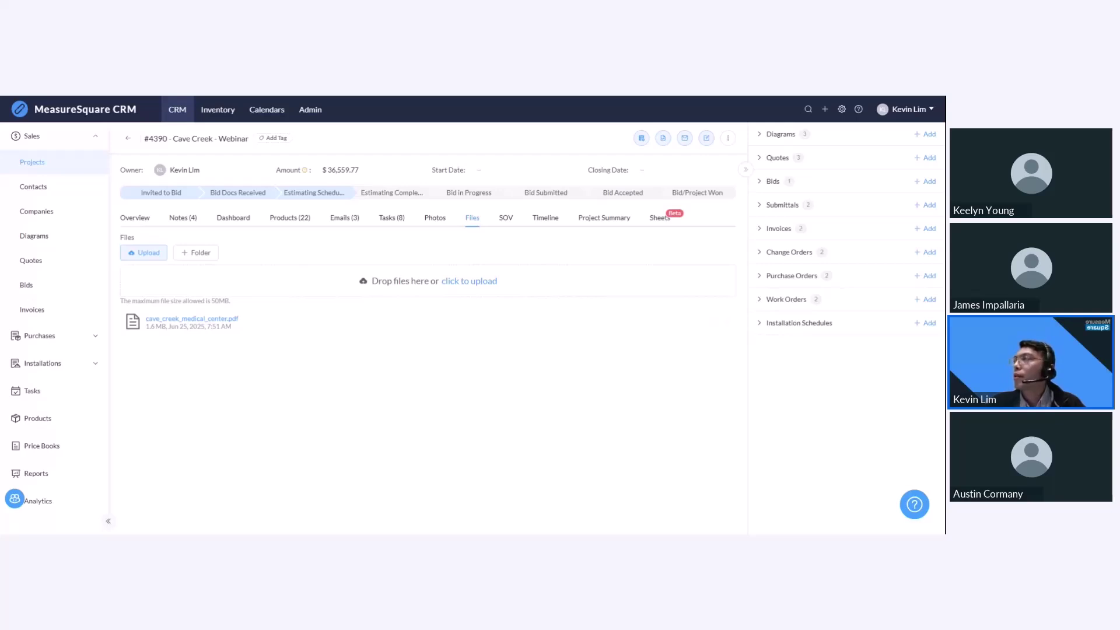
# Step: Check the module settings for Inventory and Calendar, and view the inventory stock list
pyautogui.click(841, 110)
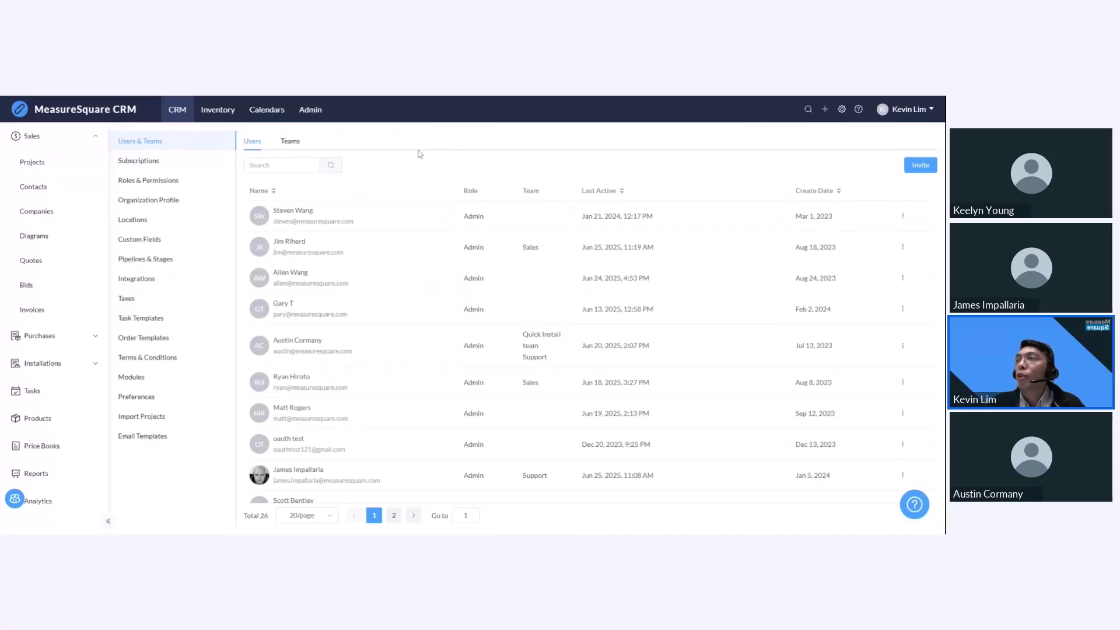
pyautogui.click(149, 381)
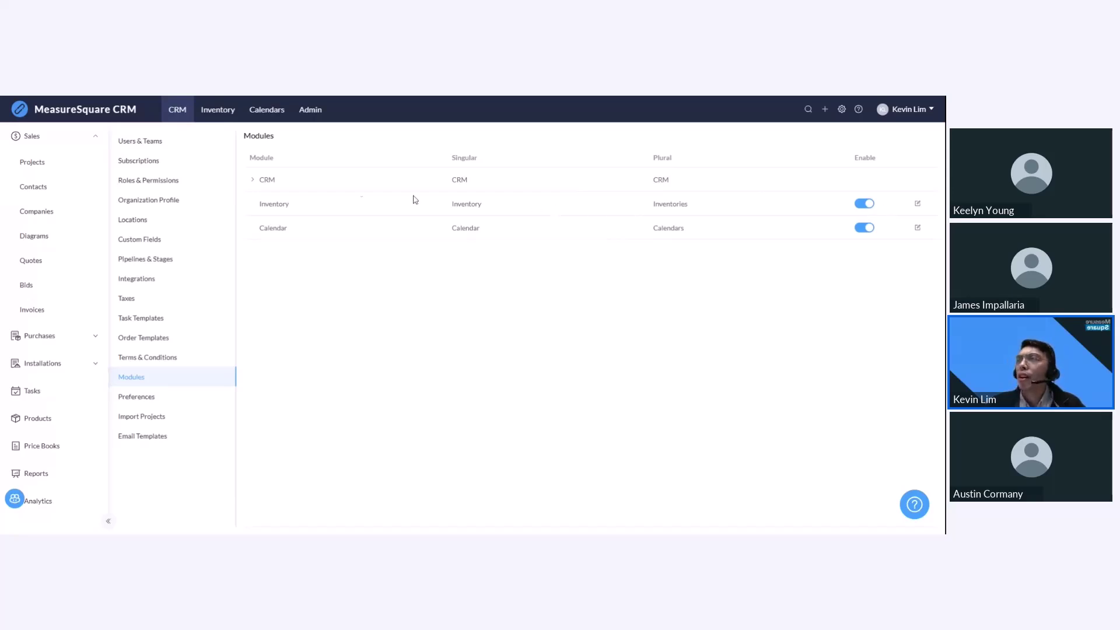
pyautogui.click(215, 120)
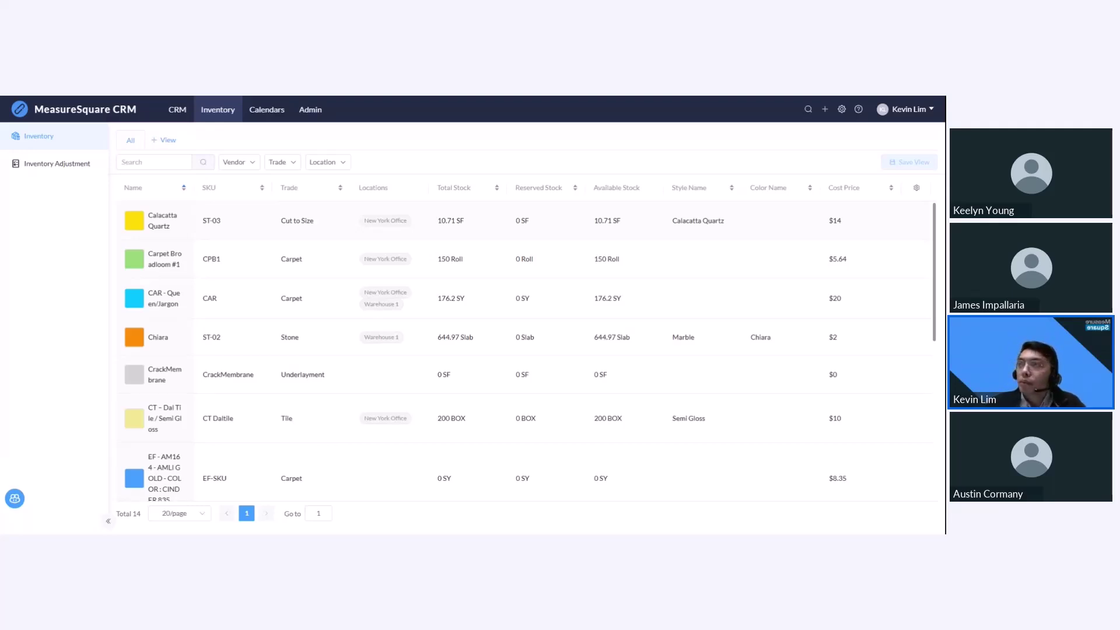
# Step: Create a new Stock In inventory adjustment at Warehouse 1 for project Cave Creek - Webinar
pyautogui.click(75, 166)
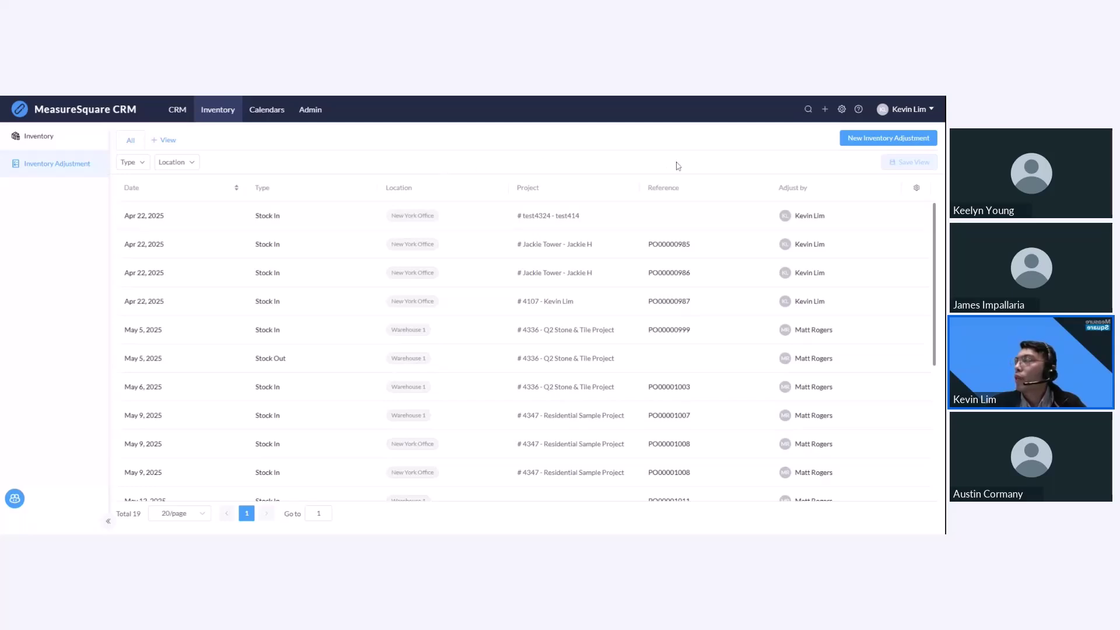
pyautogui.click(856, 140)
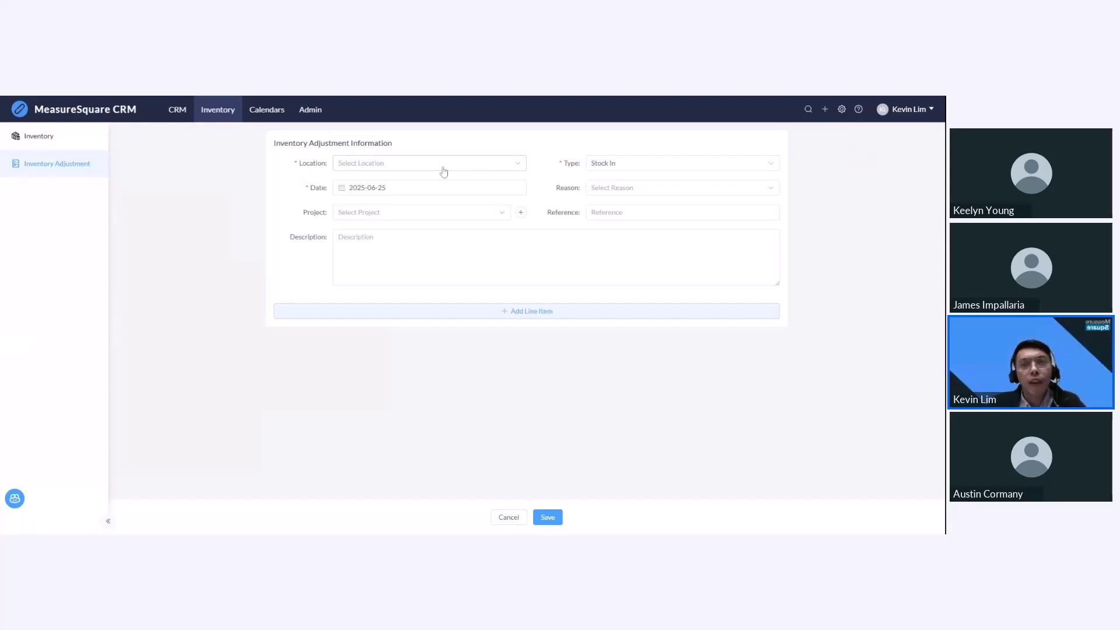
pyautogui.click(443, 170)
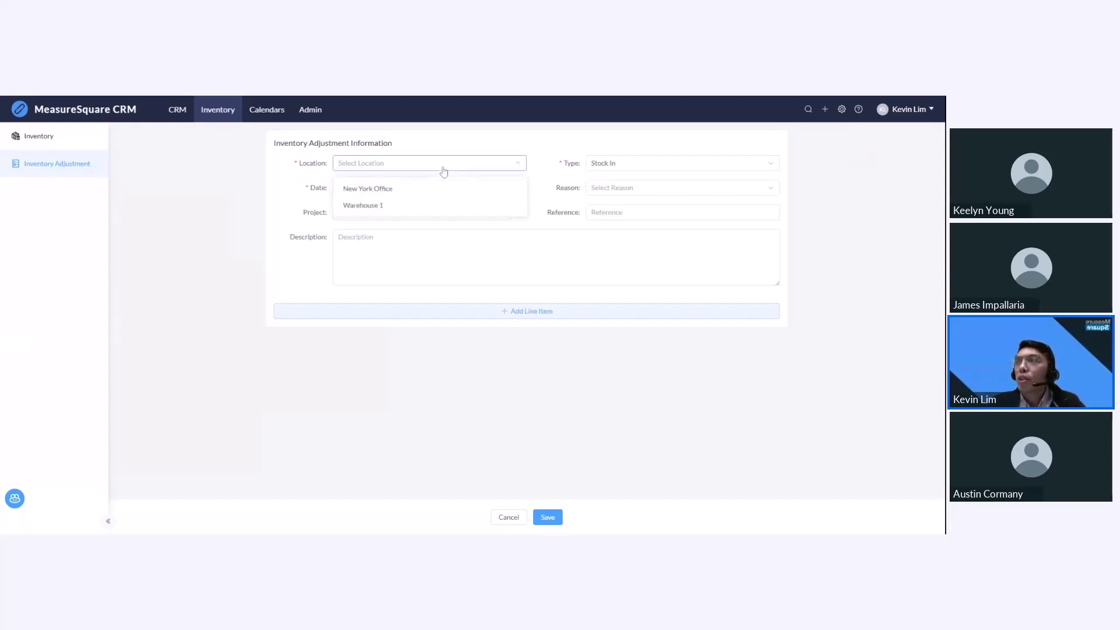
pyautogui.click(428, 204)
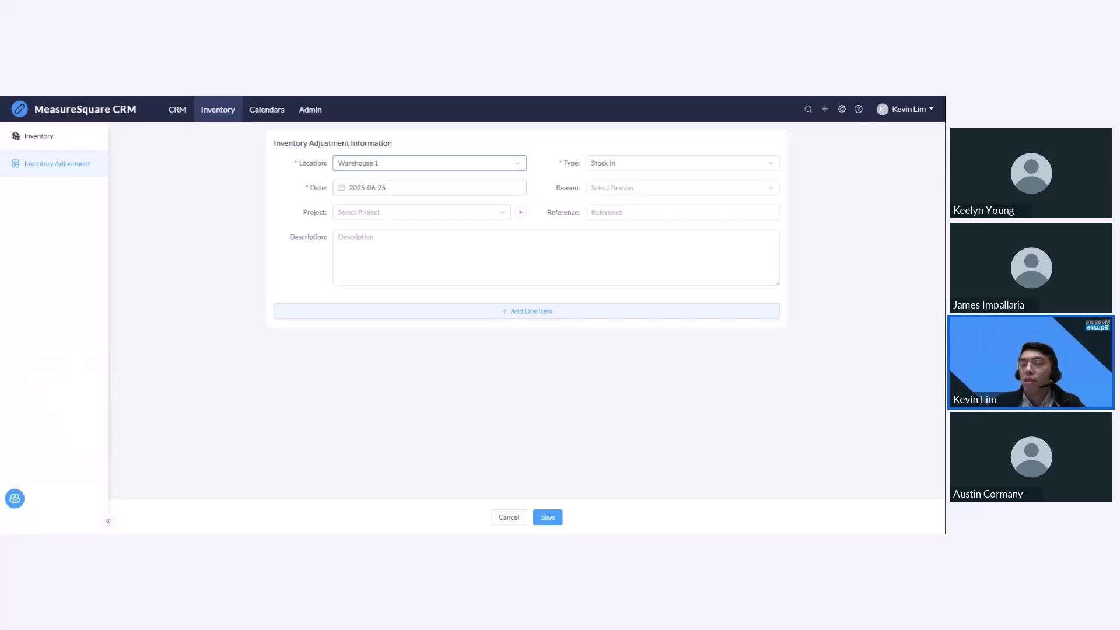
pyautogui.click(628, 169)
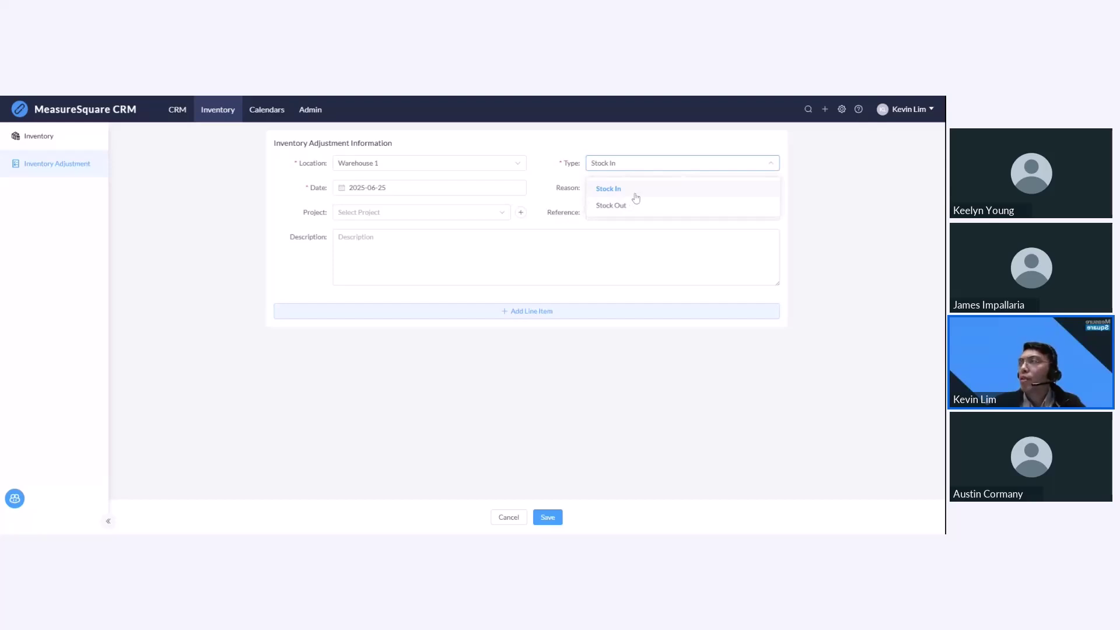
pyautogui.click(635, 195)
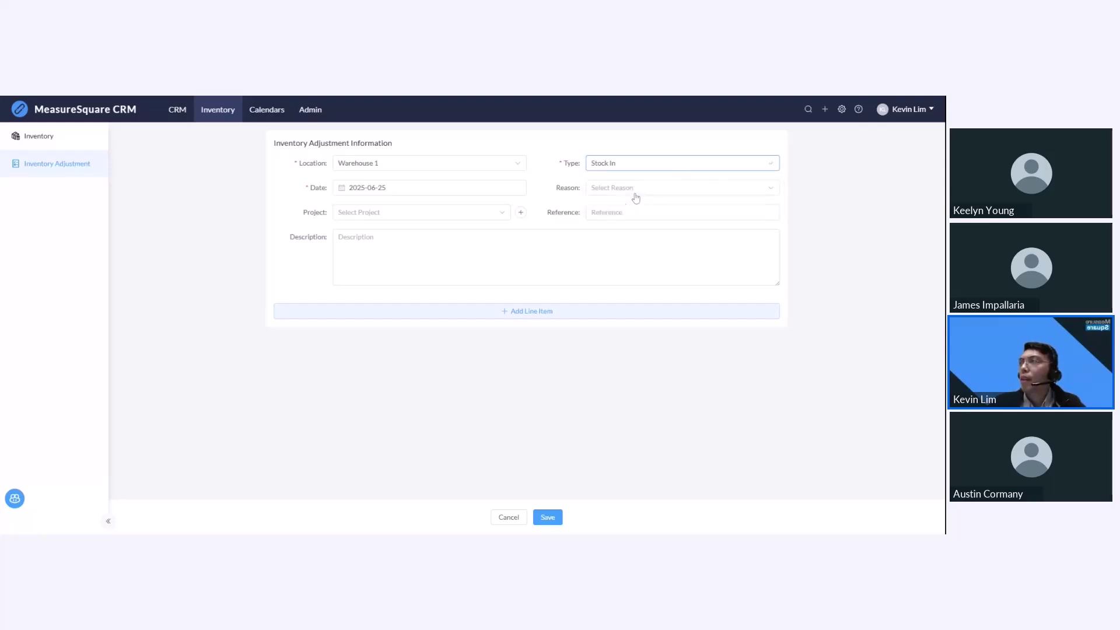
pyautogui.click(457, 213)
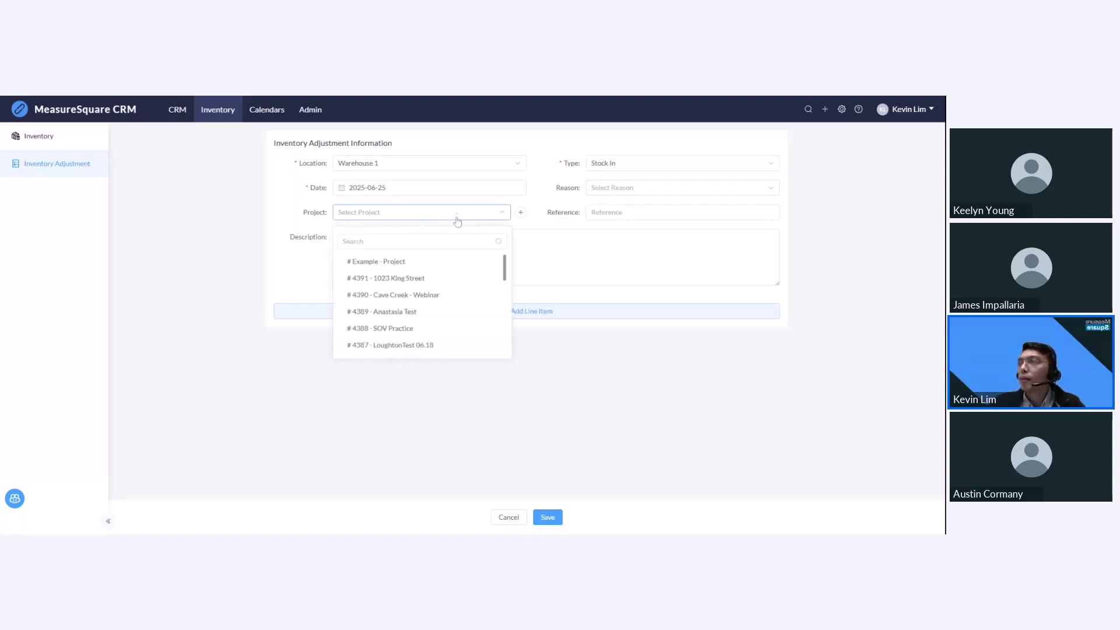
pyautogui.click(391, 296)
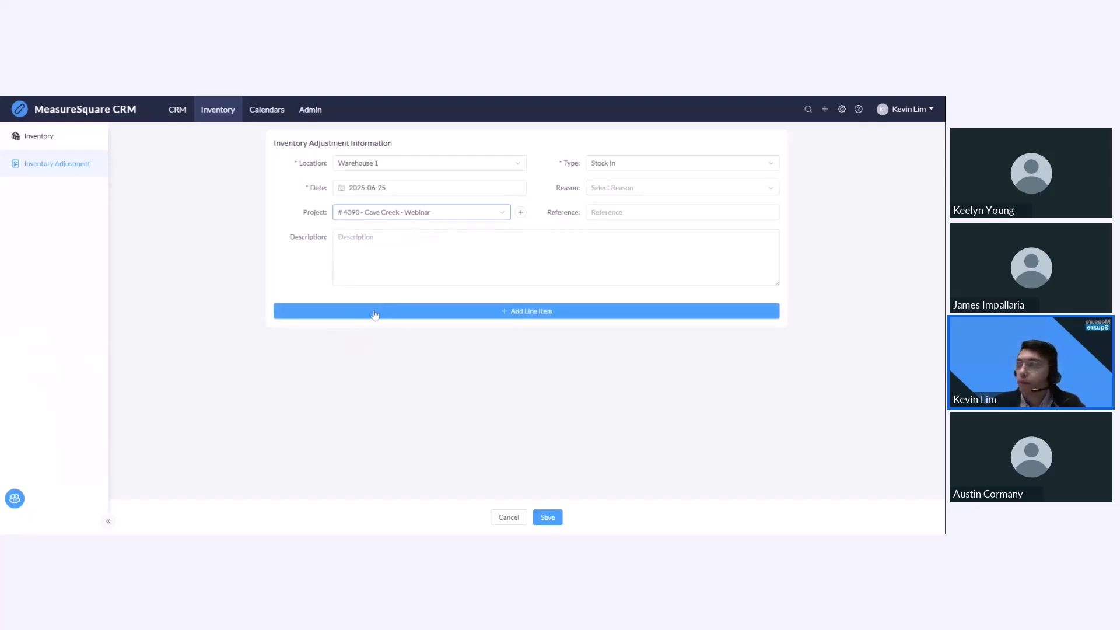
# Step: Add Carpet Broadloom #1 as a line item with an adjust quantity of 10 and save the adjustment
pyautogui.click(375, 313)
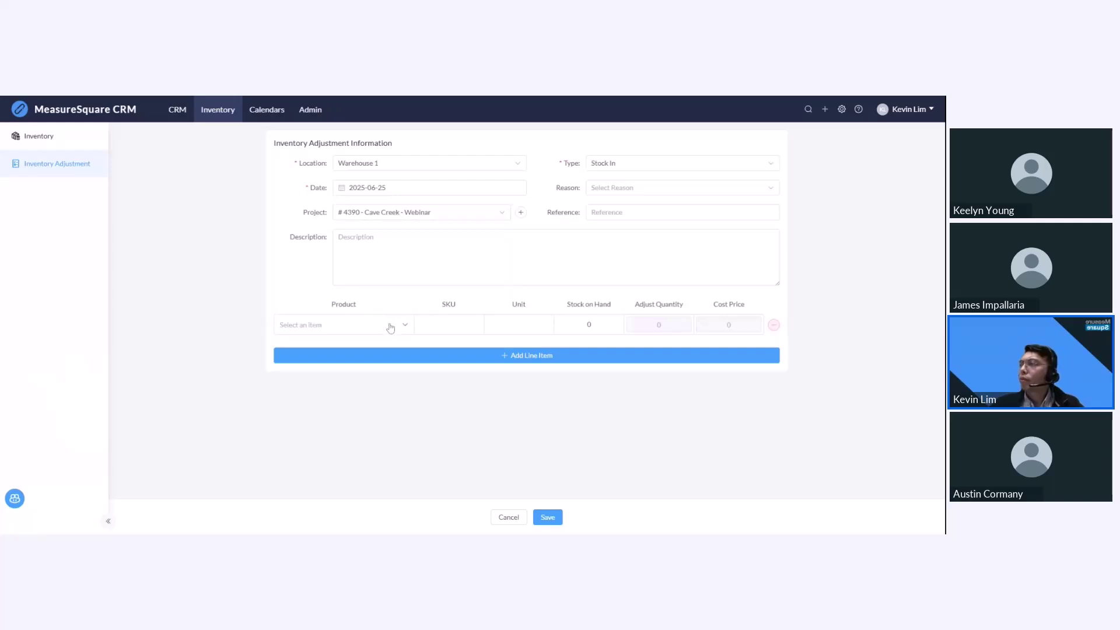
pyautogui.click(389, 326)
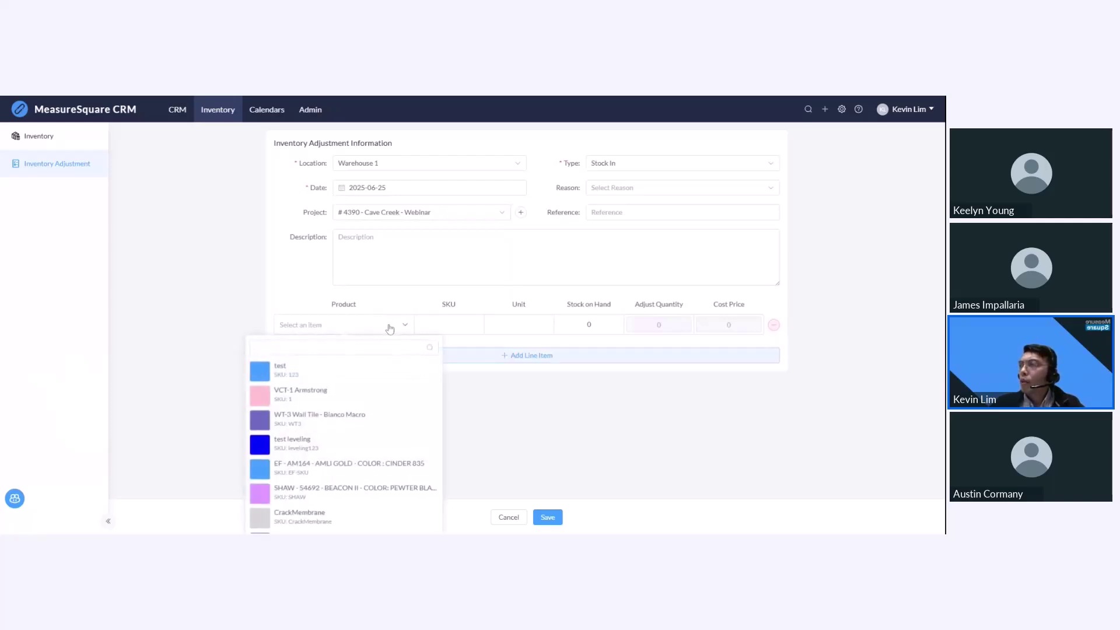
pyautogui.write('cp')
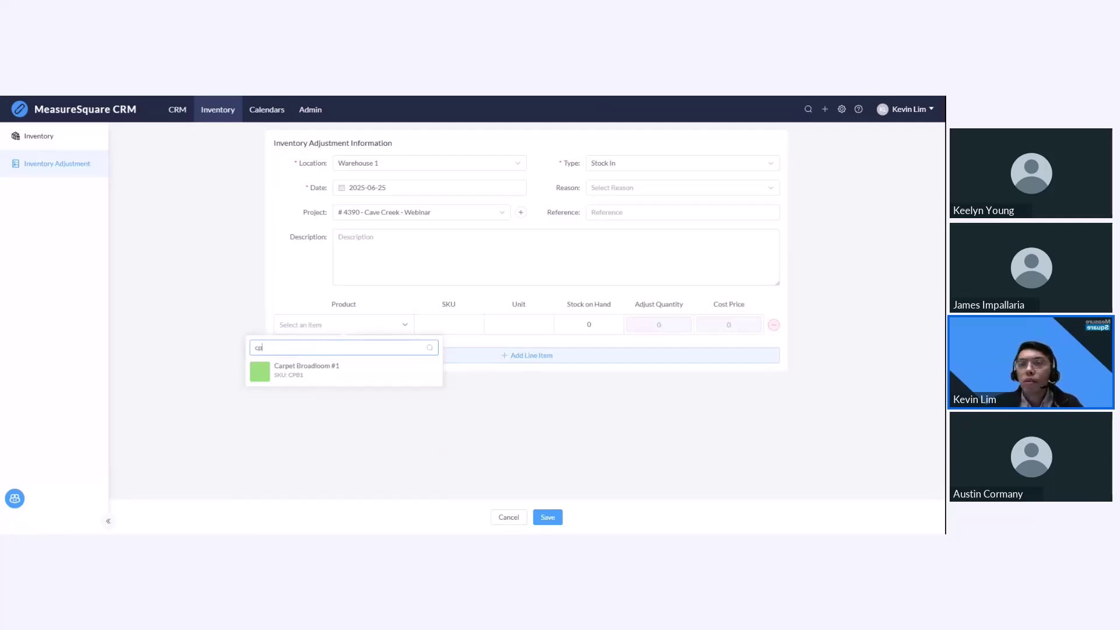
pyautogui.click(296, 374)
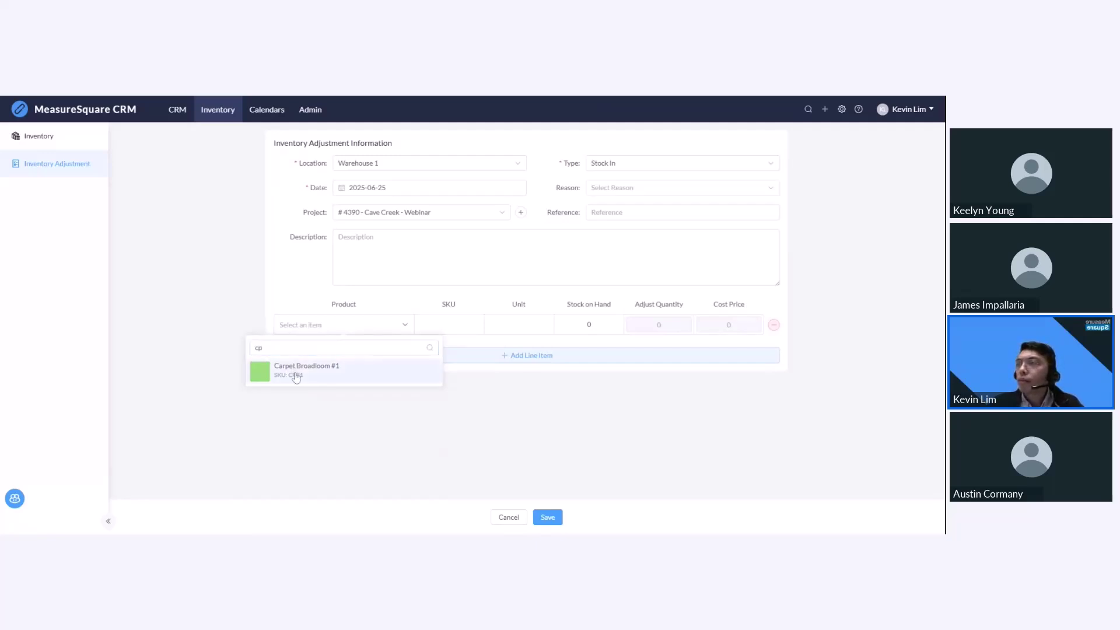
pyautogui.click(296, 373)
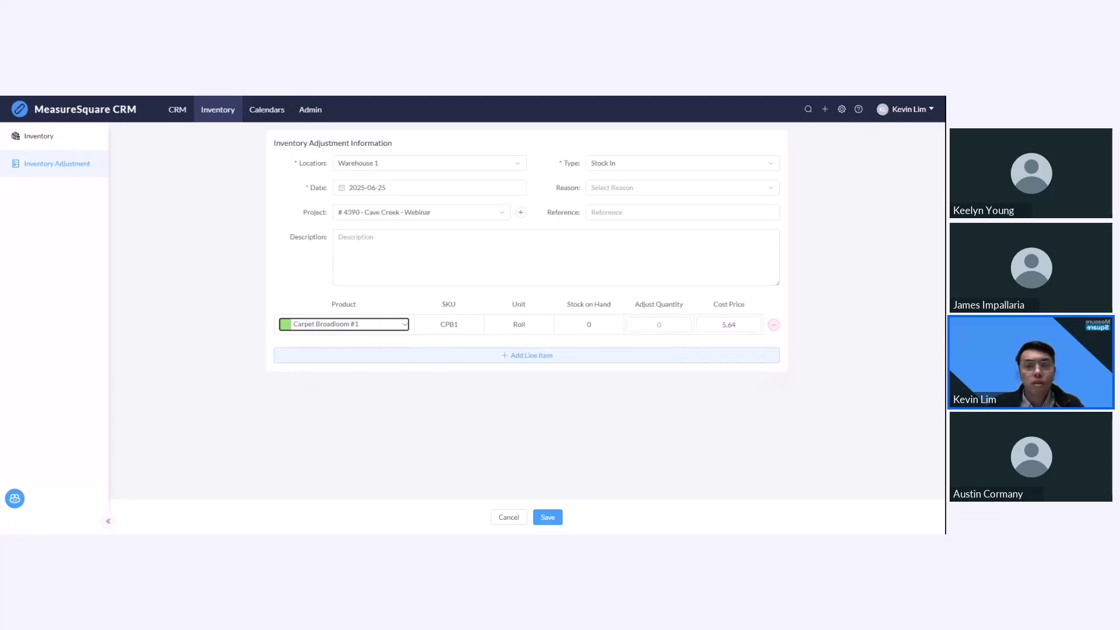
pyautogui.click(653, 324)
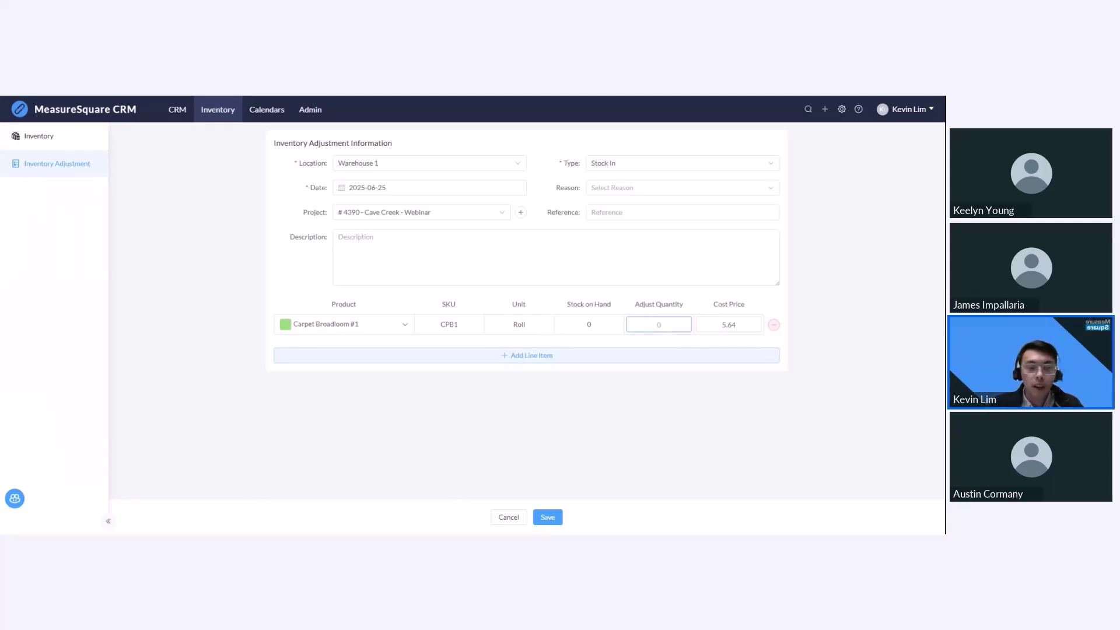
pyautogui.write('10')
pyautogui.click(555, 427)
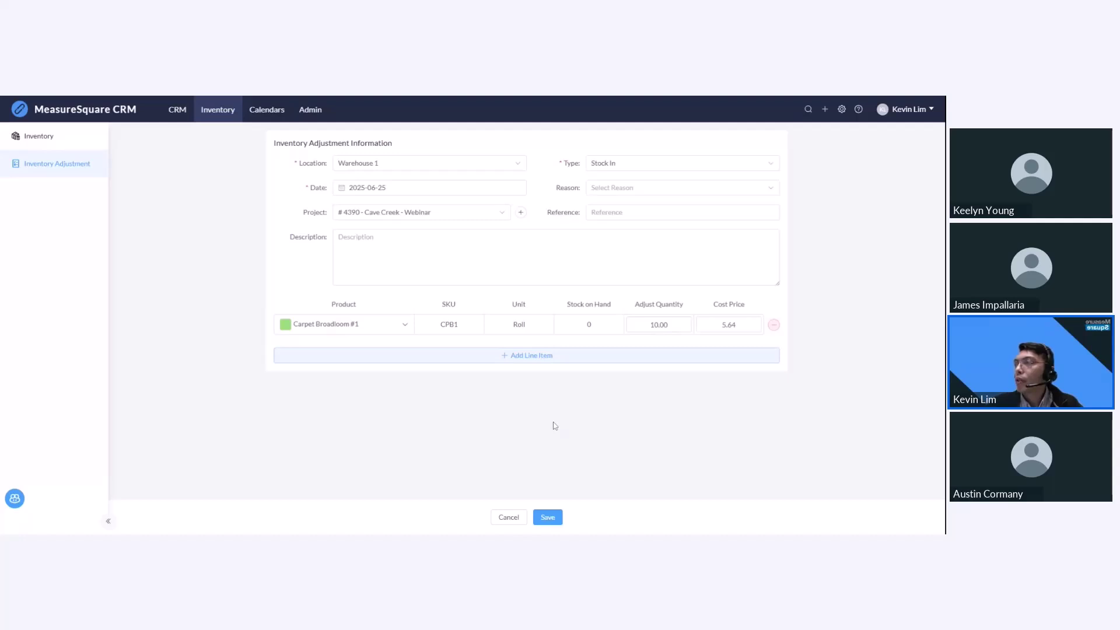
pyautogui.click(546, 517)
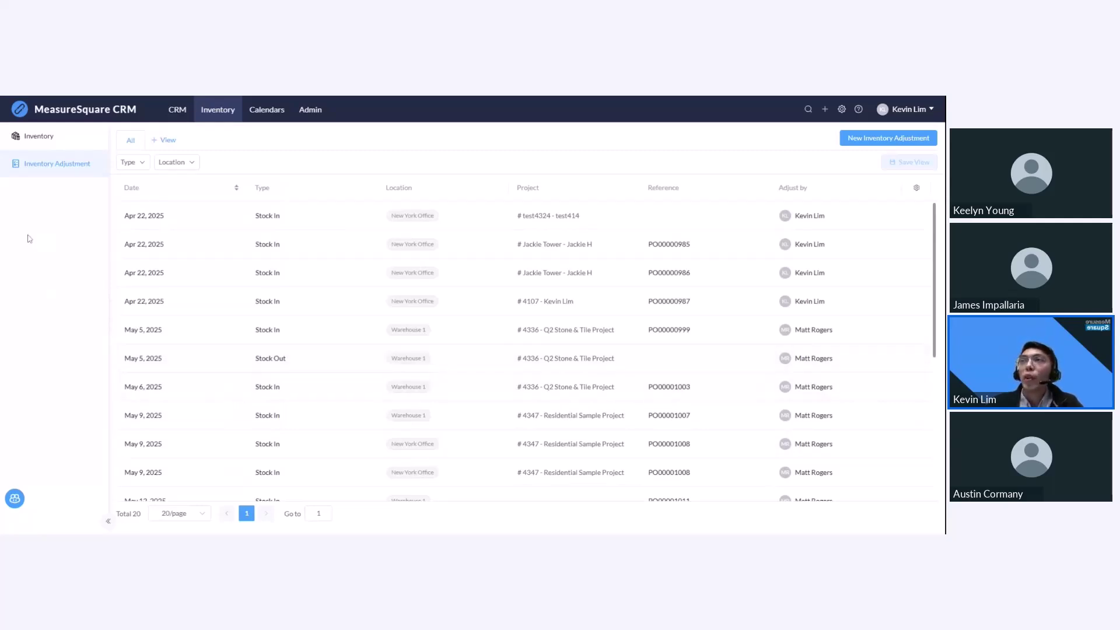
# Step: Review the stock levels, dye lot/batch numbers and stock logs of Carpet Broadloom #1 in the inventory
pyautogui.click(45, 141)
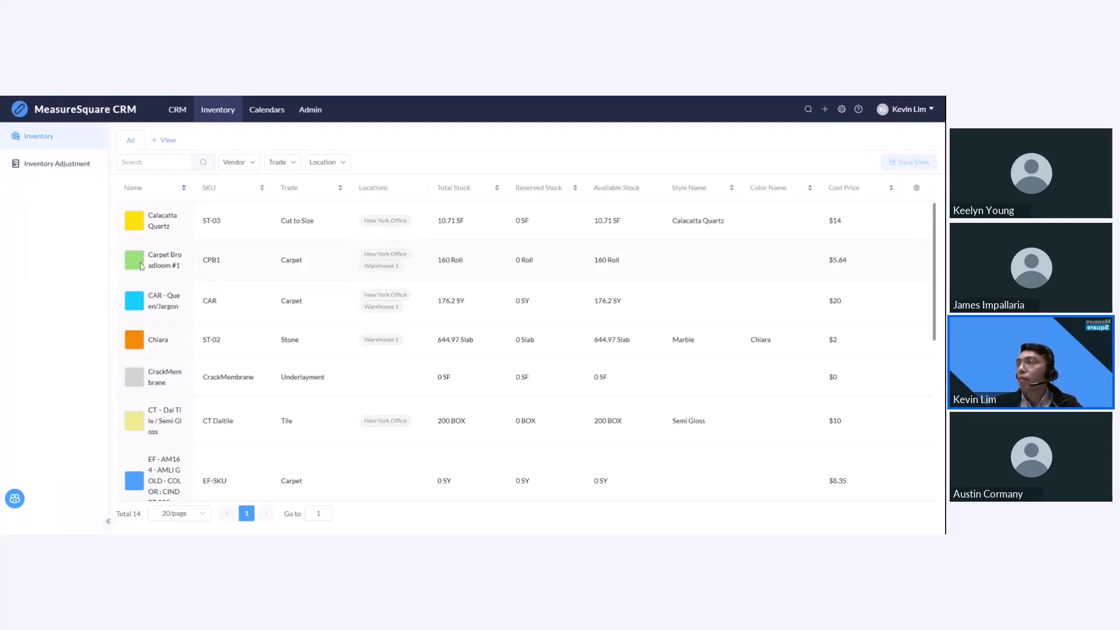
pyautogui.click(265, 274)
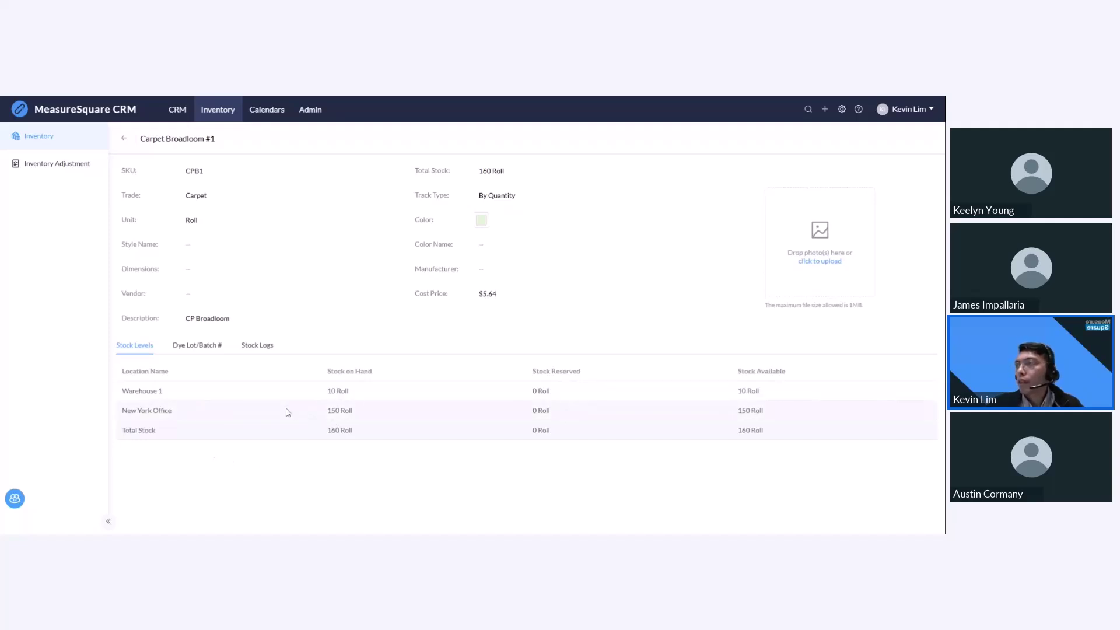
pyautogui.click(187, 350)
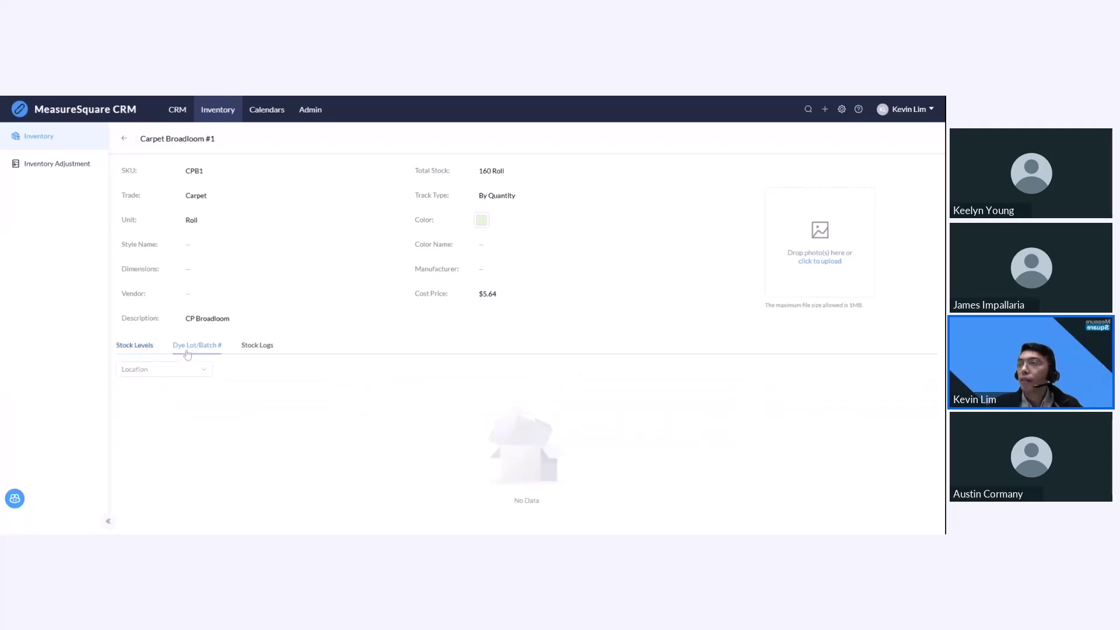
pyautogui.click(255, 353)
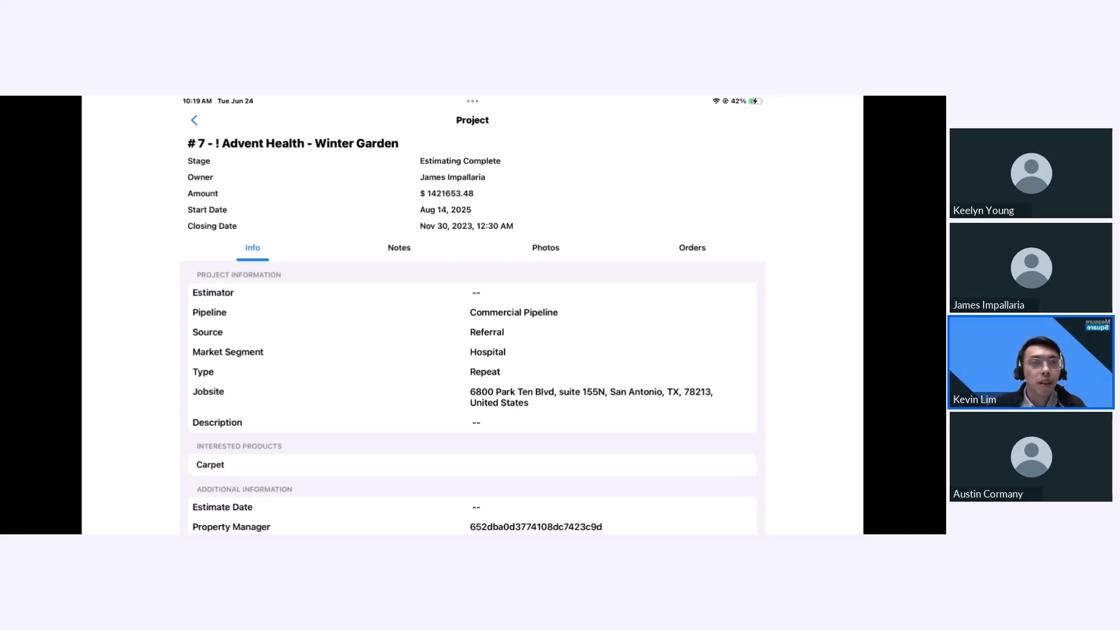
# Step: In the mobile CRM app, view the notes, photos and orders of the Advent Health - Winter Garden project
pyautogui.click(399, 247)
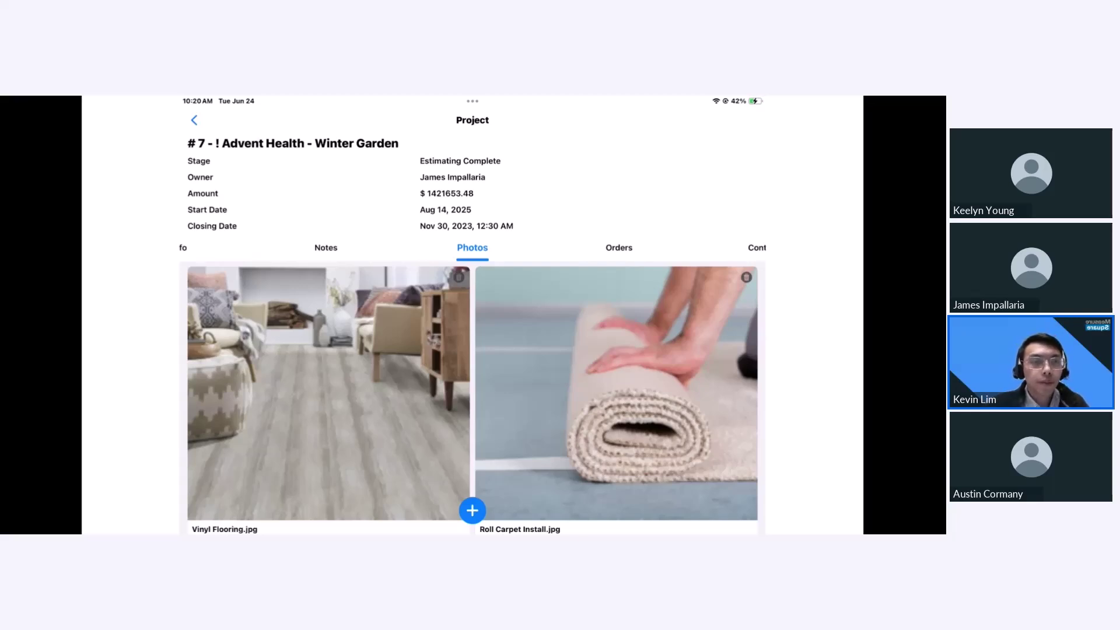
pyautogui.click(619, 248)
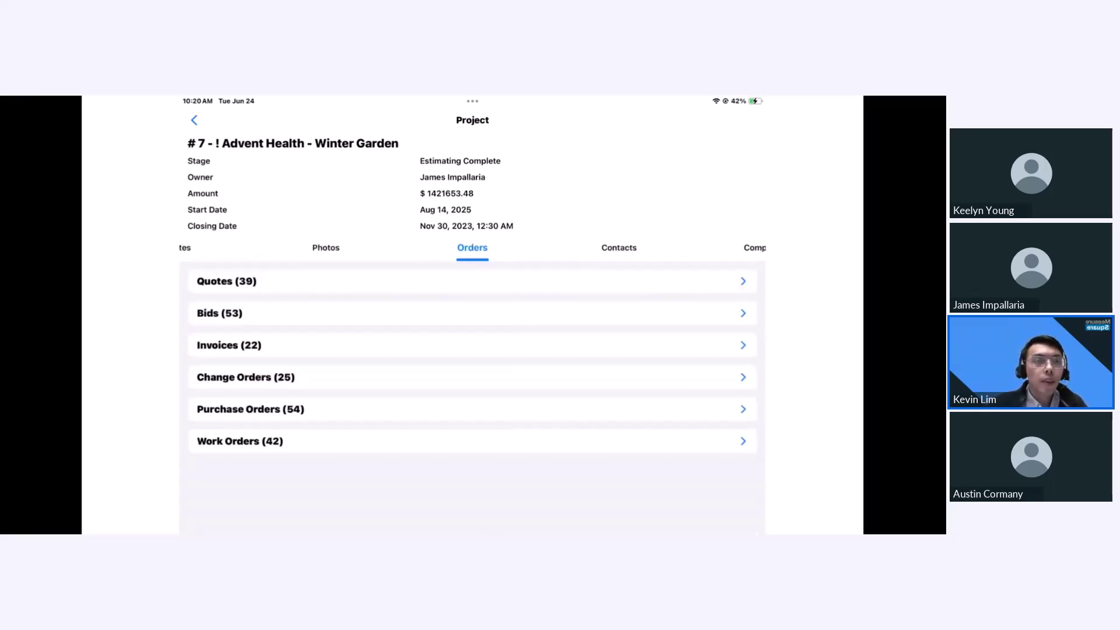